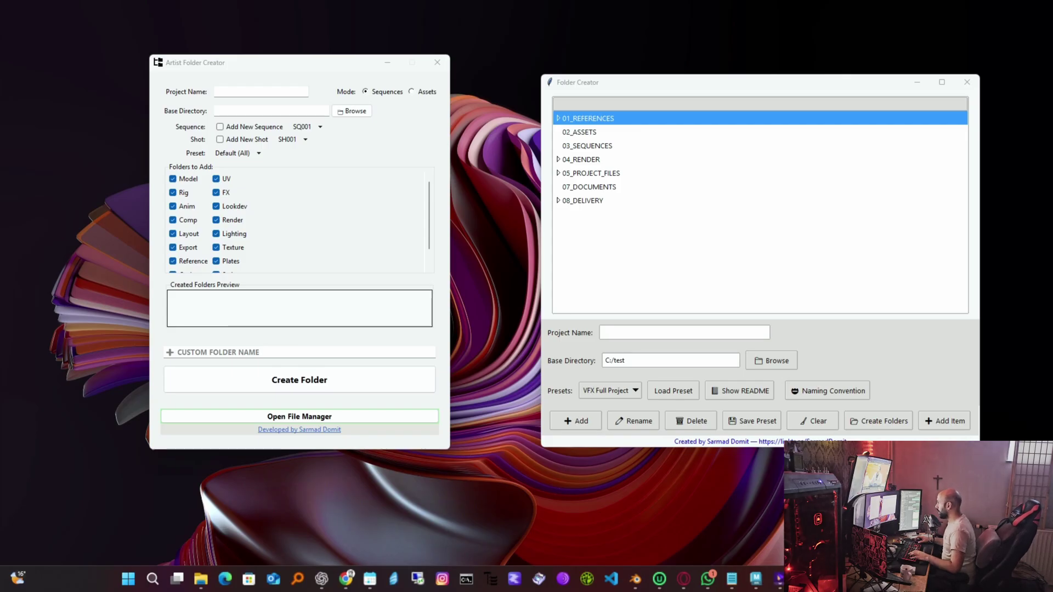
Step: Arrange the two windows side by side and create the VFX Full Project folders for "project test" in C:/test
drag(656, 88, 660, 71)
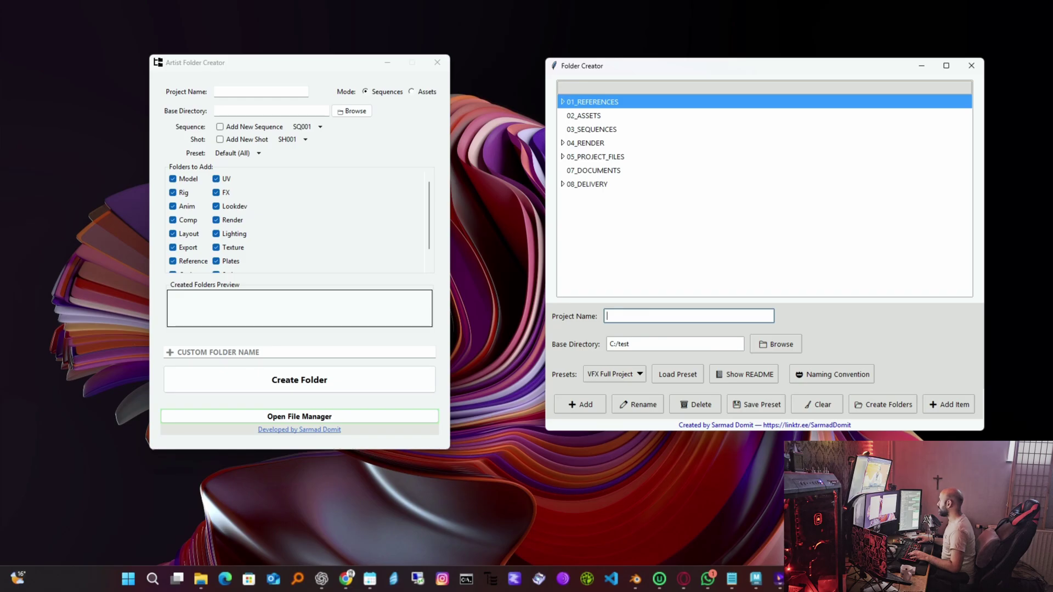
drag(282, 69, 207, 62)
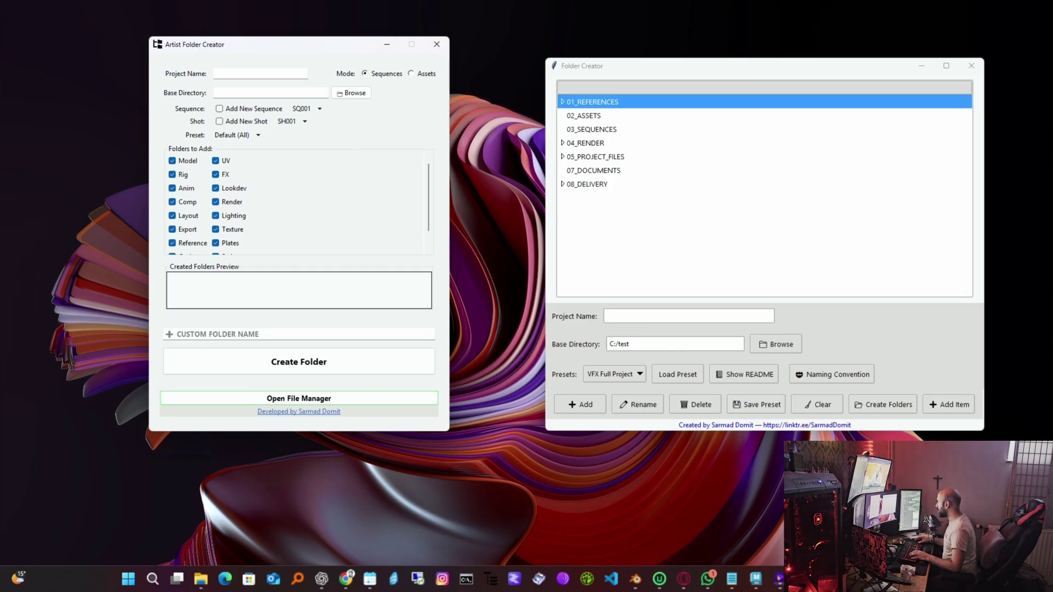
click(689, 316)
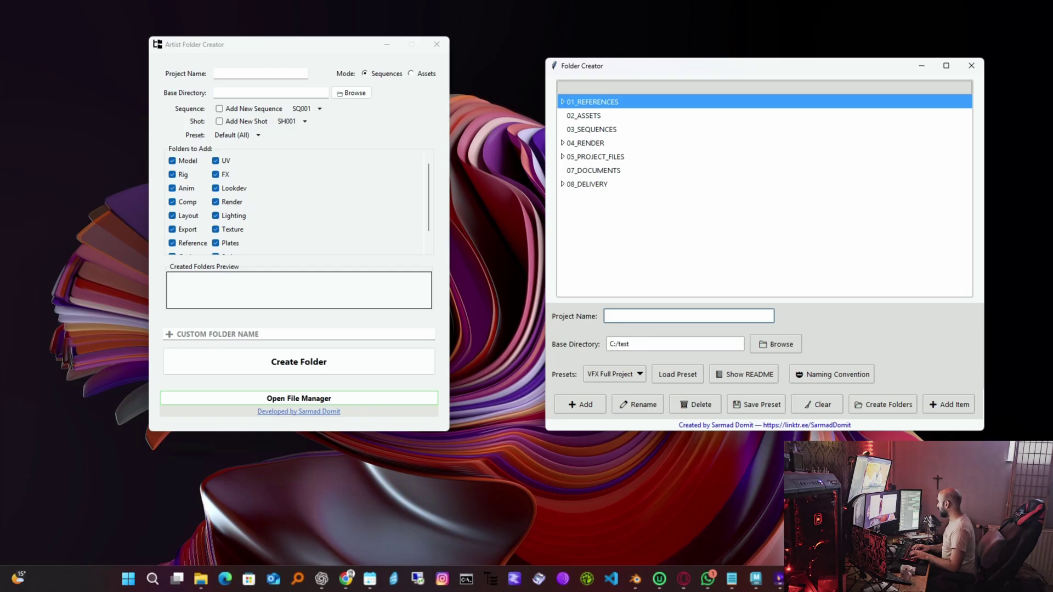
text(pro)
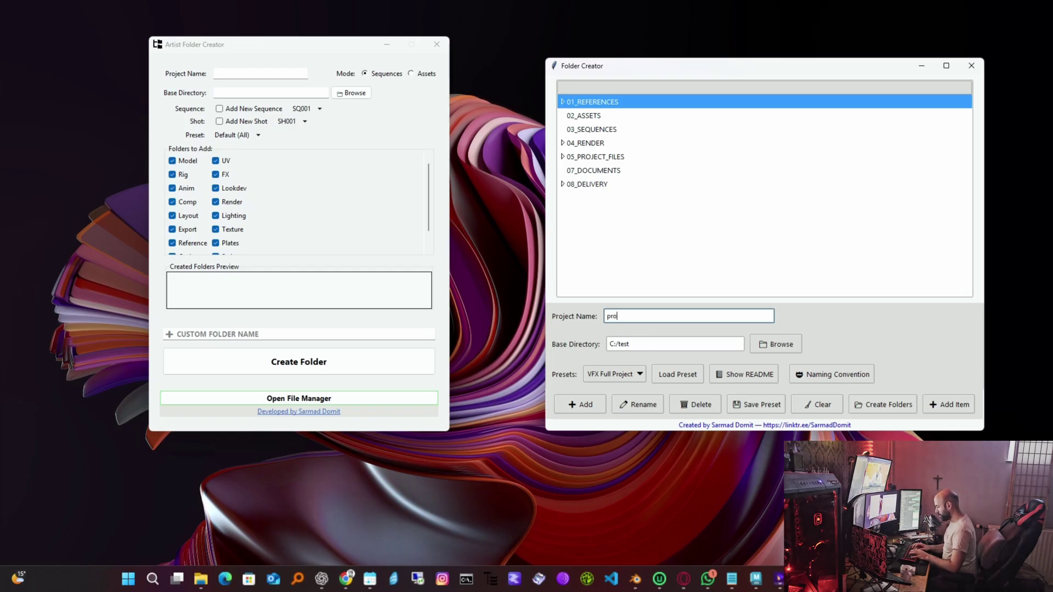
text(ject test)
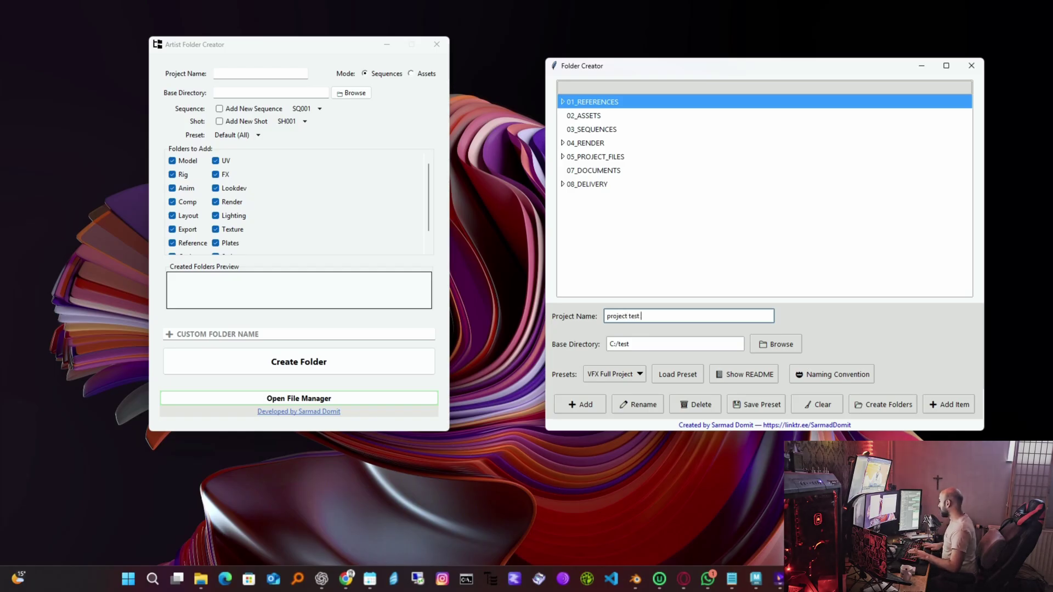
click(659, 344)
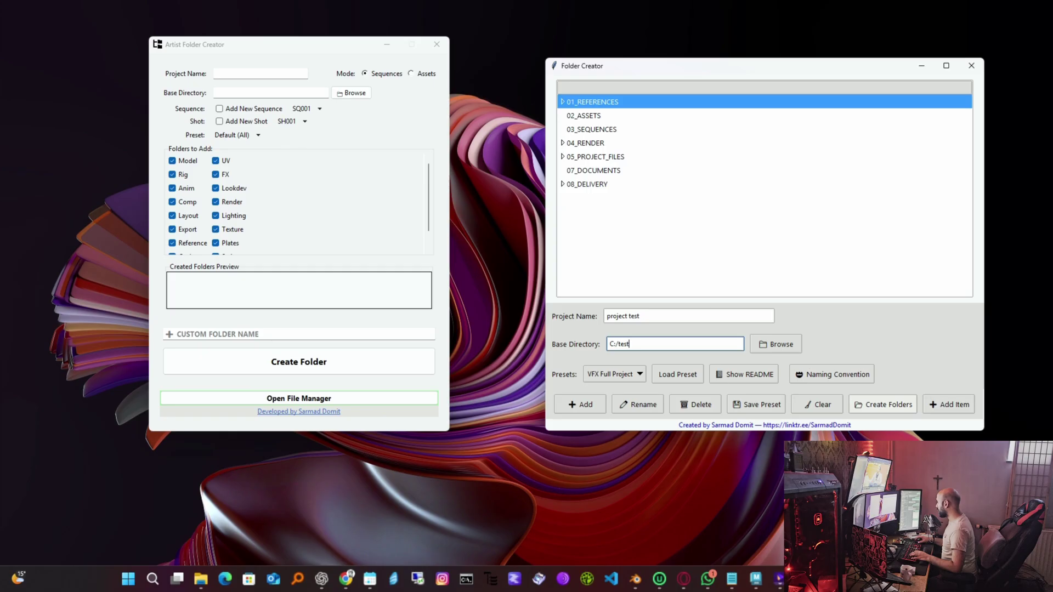
click(883, 405)
Step: Review the created folder structure in the preview, open the project folder in Explorer to check it, and close it again
drag(532, 176, 693, 107)
scroll(709, 236, down, 12)
scroll(709, 235, up, 8)
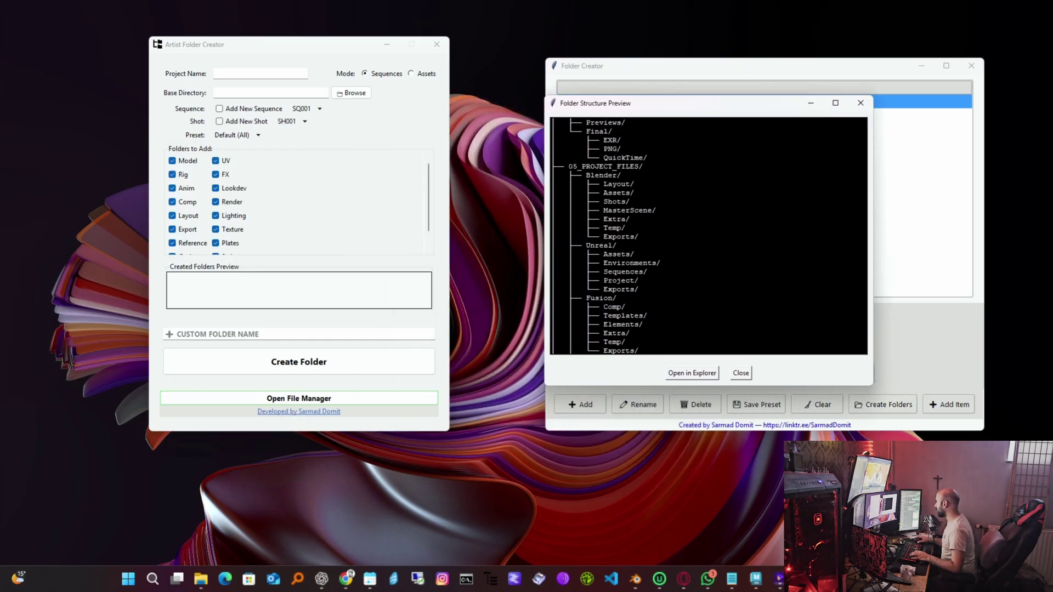
scroll(708, 235, down, 8)
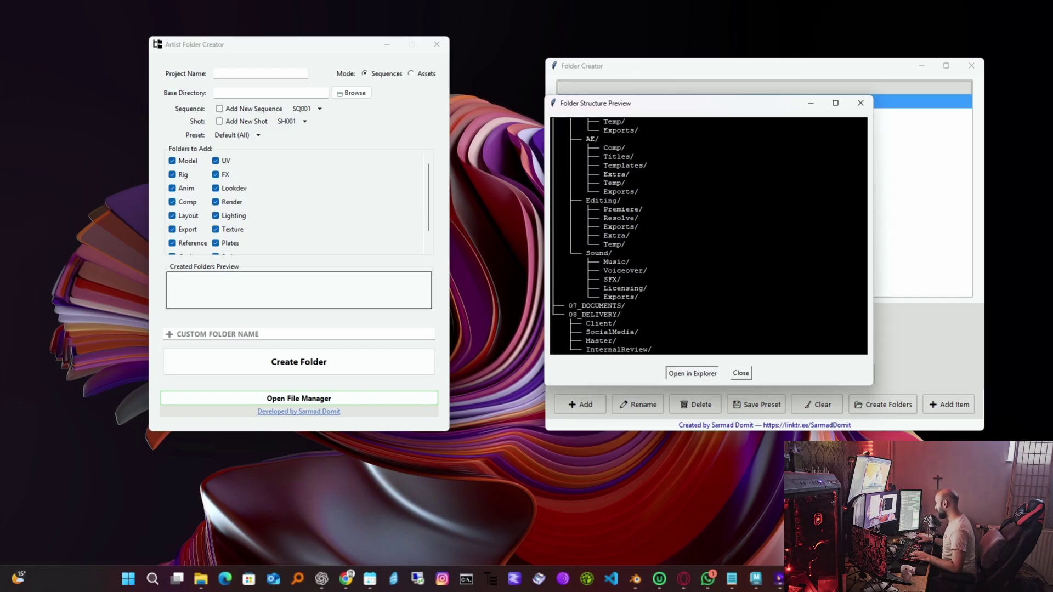
click(693, 373)
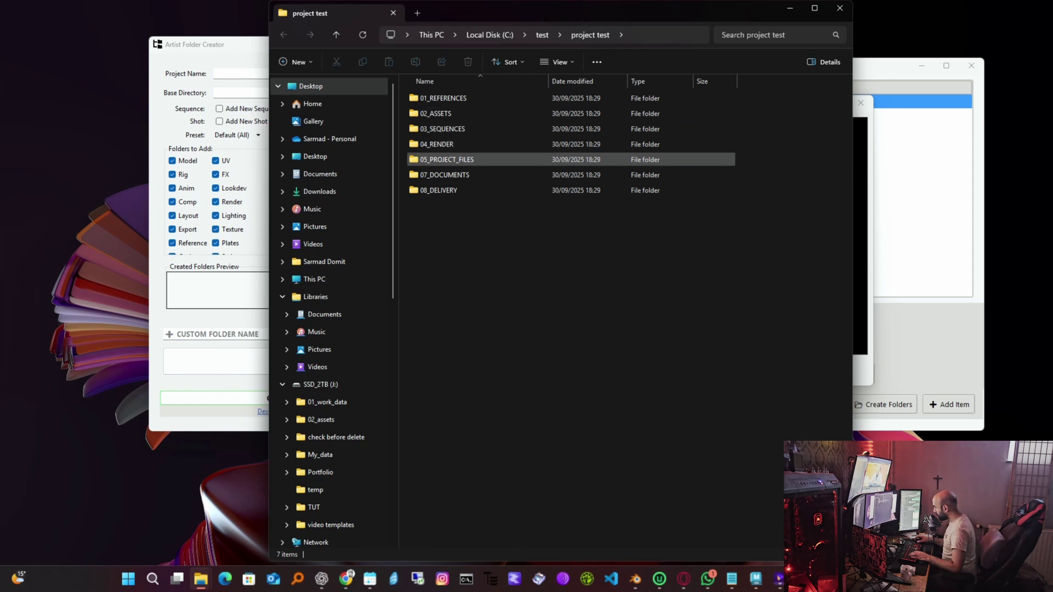
key(alt+F4)
Step: Load the "project test" folder from C:/test as the project in Artist Folder Creator
click(351, 93)
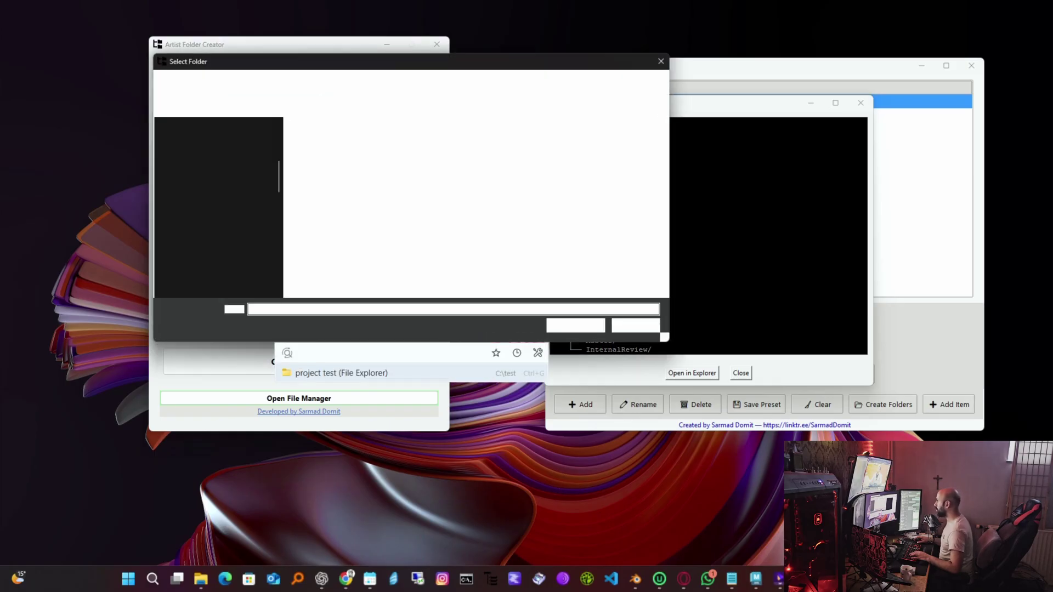
click(329, 141)
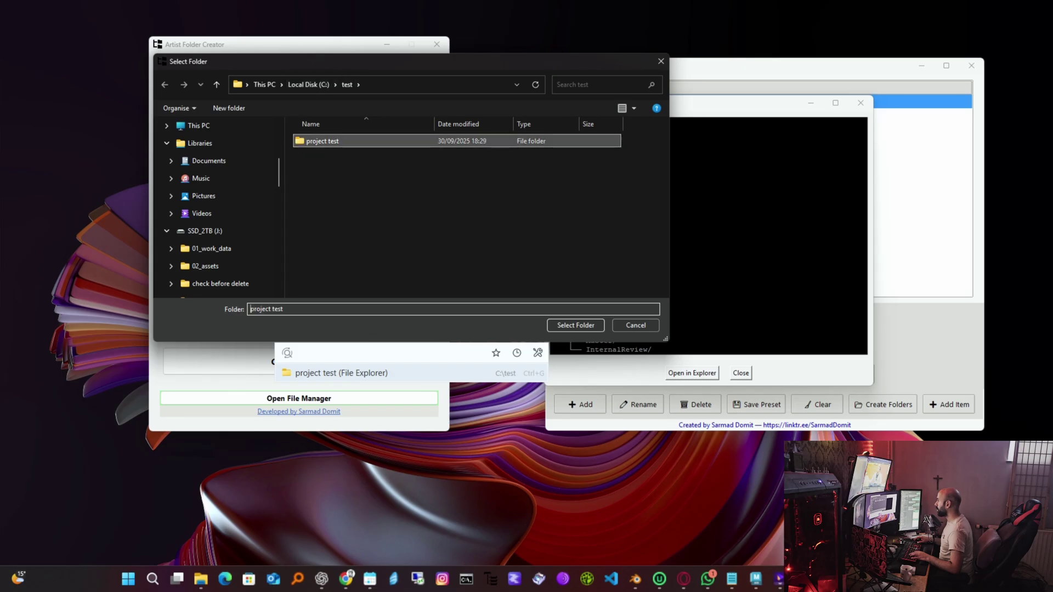
double_click(329, 141)
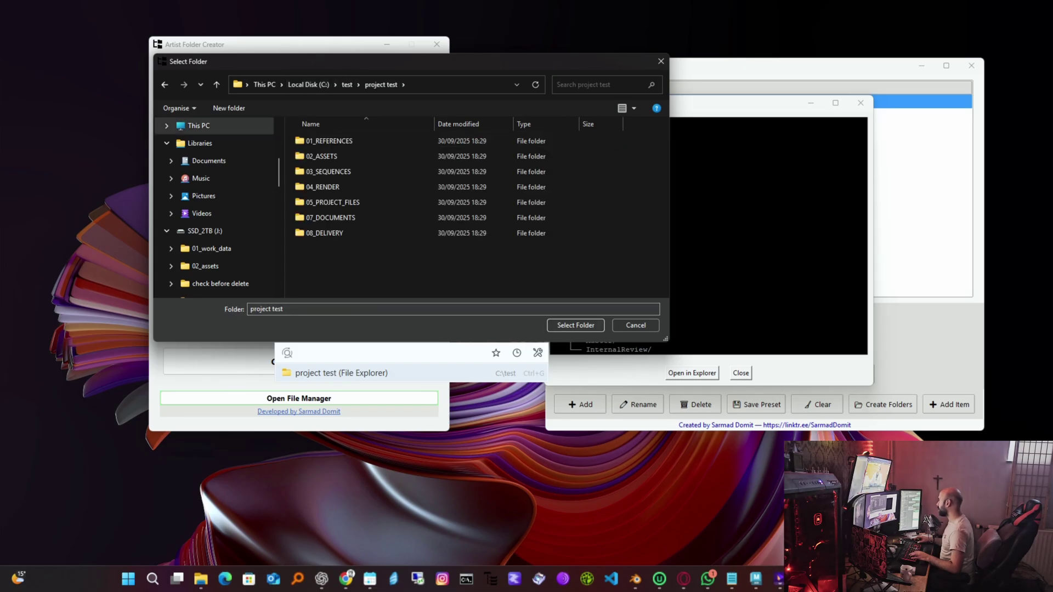
key(Return)
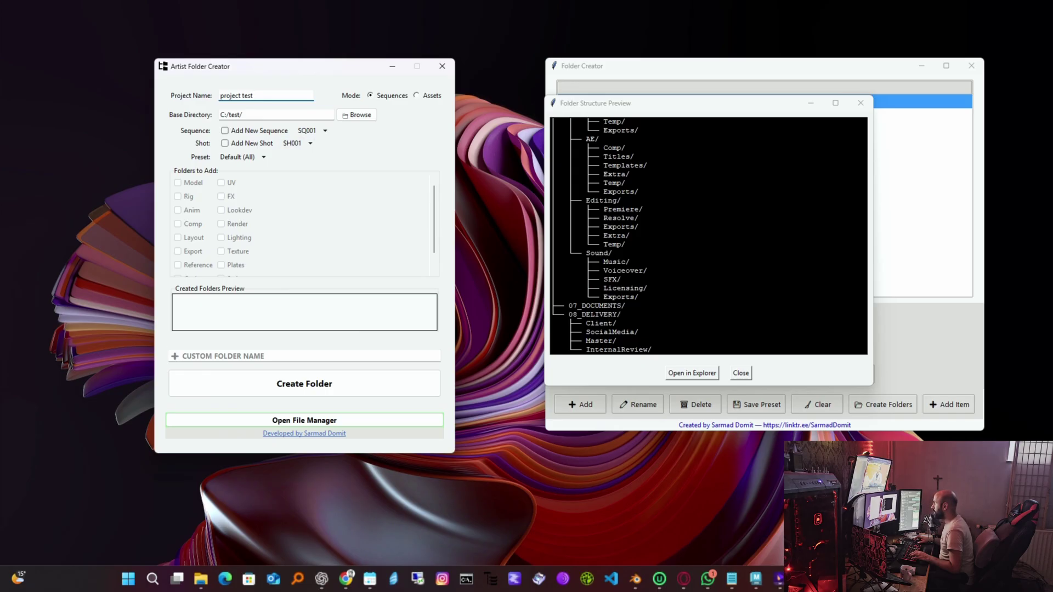
Step: Try the Add New Shot and Add New Sequence options and switch both off again
click(225, 143)
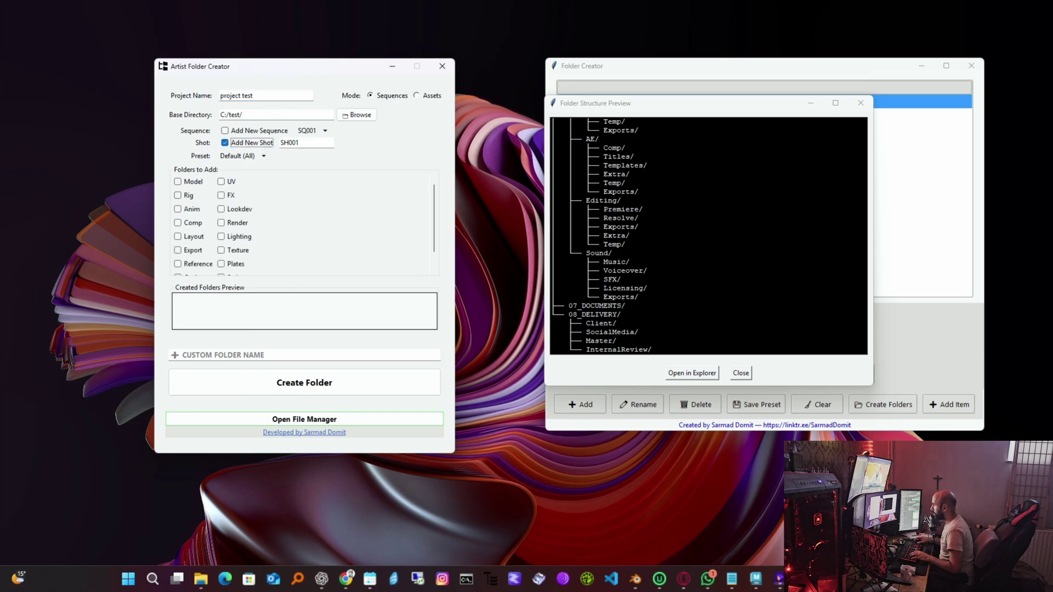
key(Tab)
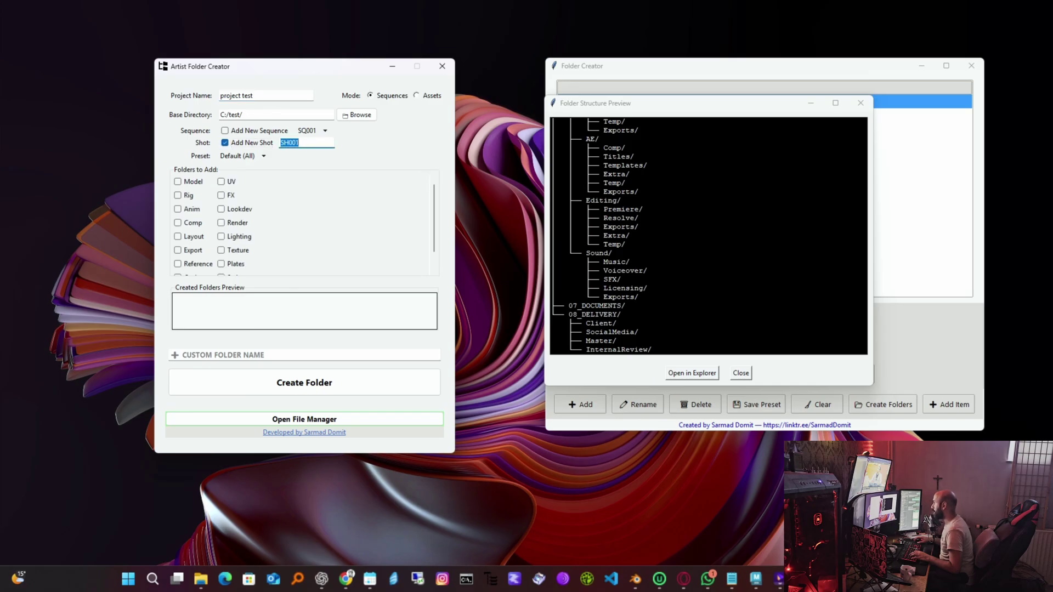
click(225, 131)
click(225, 130)
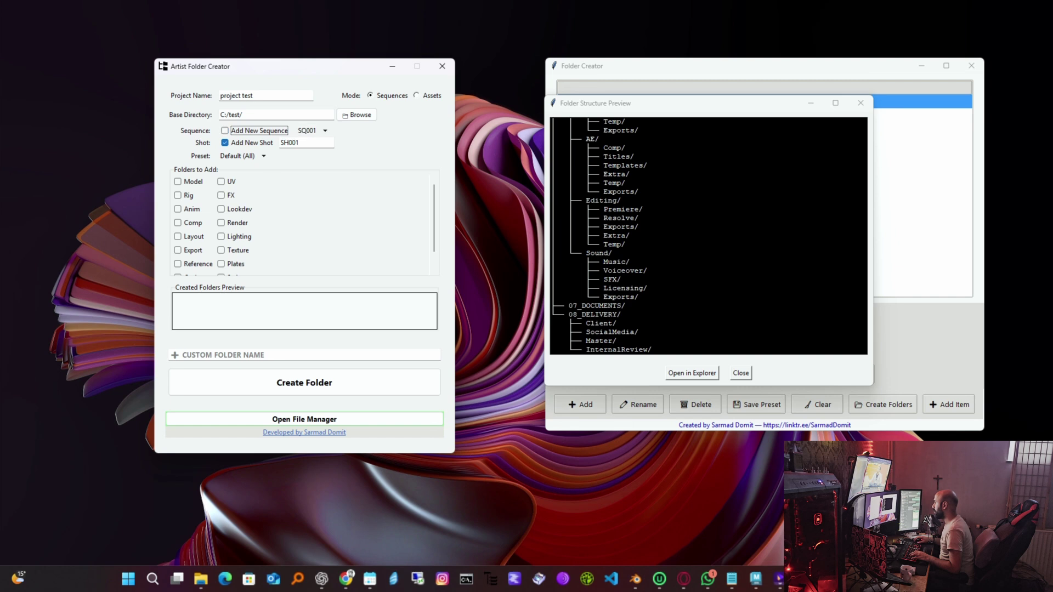
click(225, 143)
Step: Try the Modeling and Animation presets on the list of folders to add
click(243, 156)
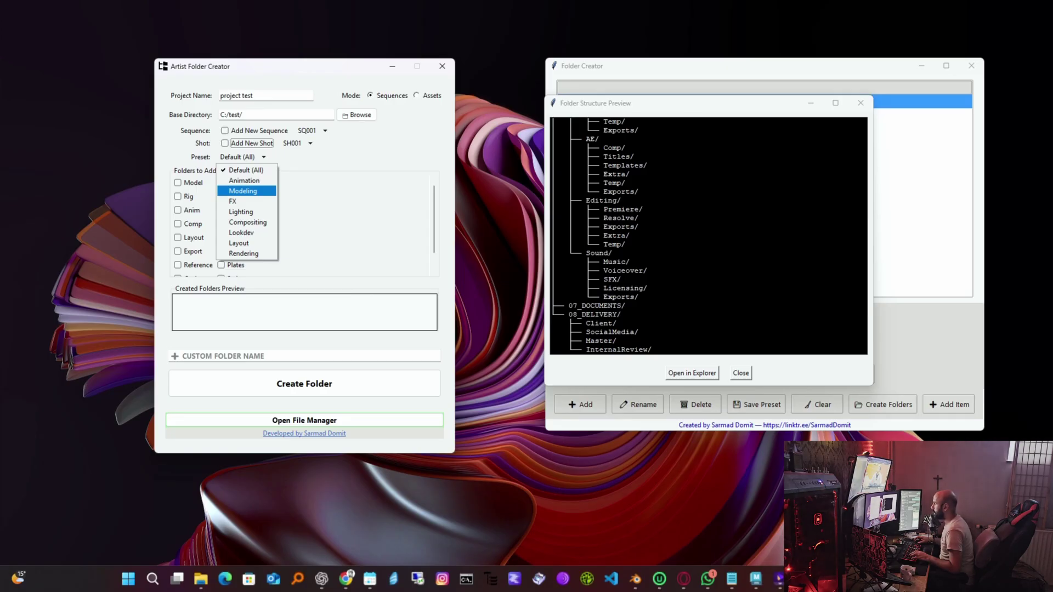
click(243, 191)
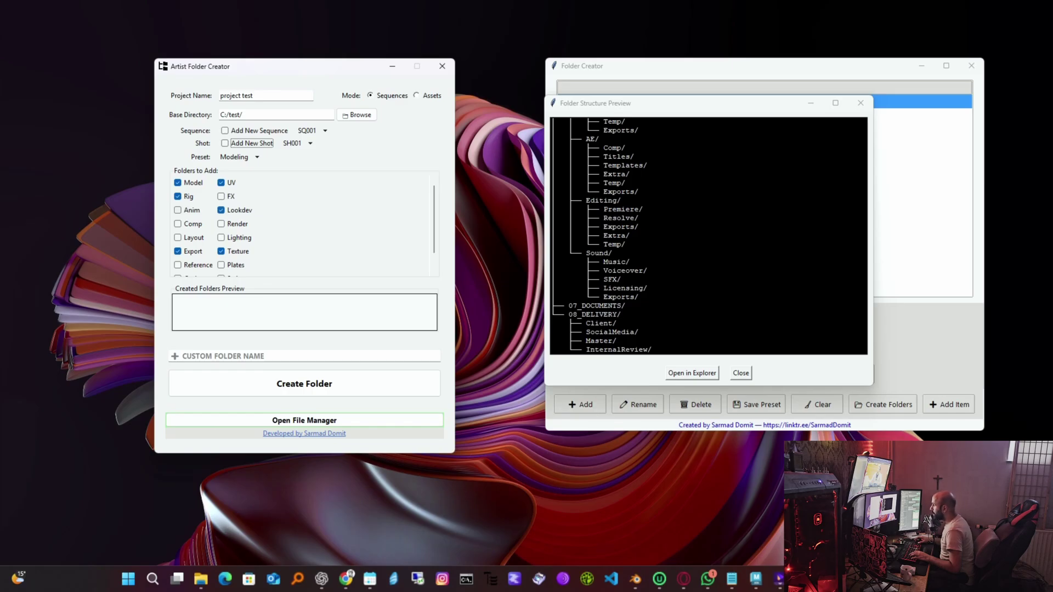
click(236, 157)
click(244, 180)
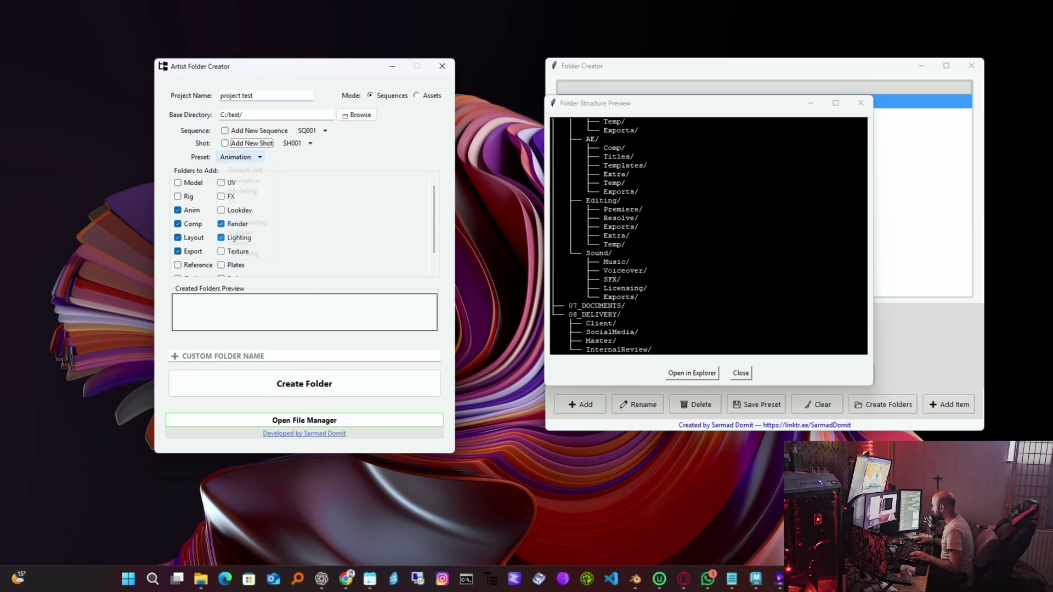
Step: Create the Default (All) preset folders for shot SH001 in sequence SQ001 and close the opened shot folder
click(241, 157)
click(246, 170)
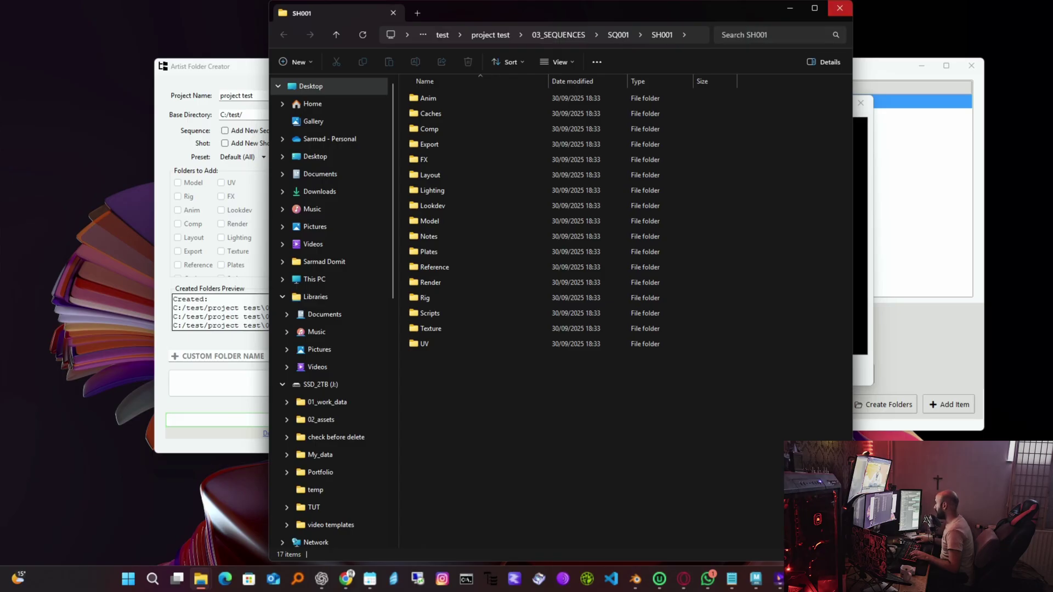
click(840, 7)
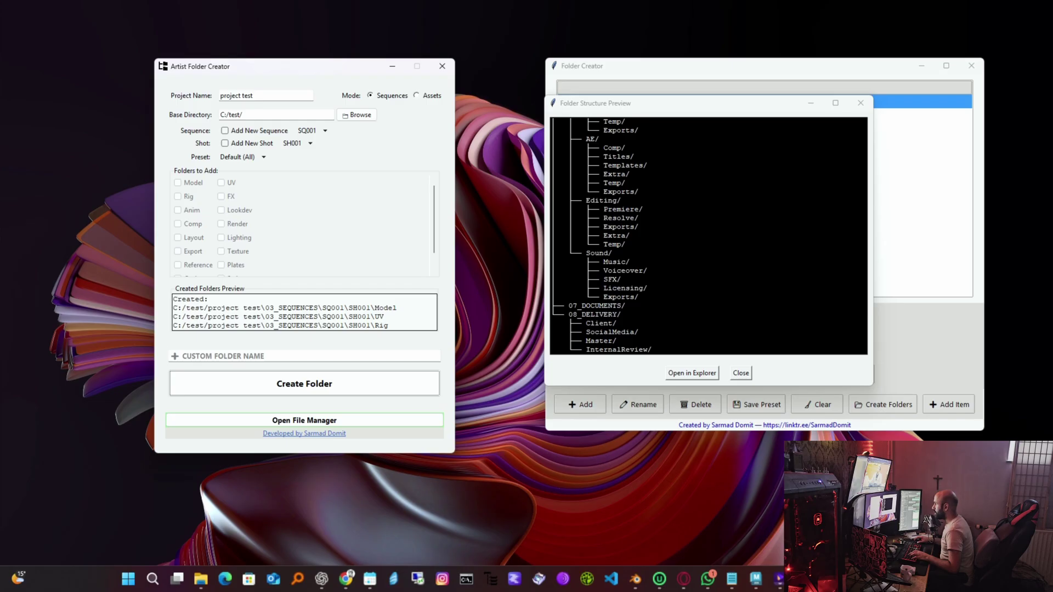
Step: Create the Modeling preset folders for new shot SH001 in new sequence SQ002
click(304, 357)
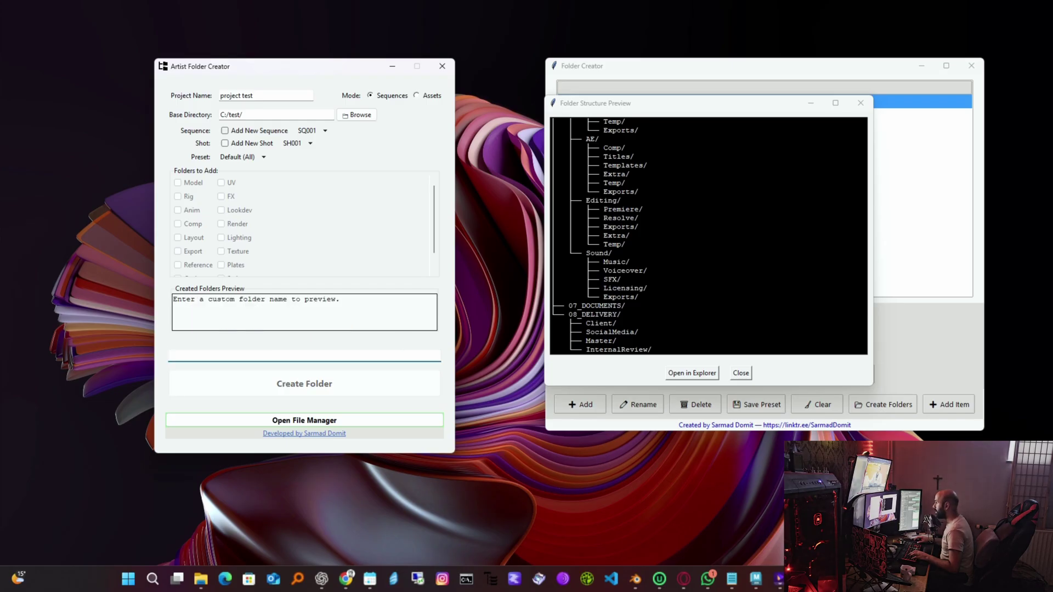
click(225, 130)
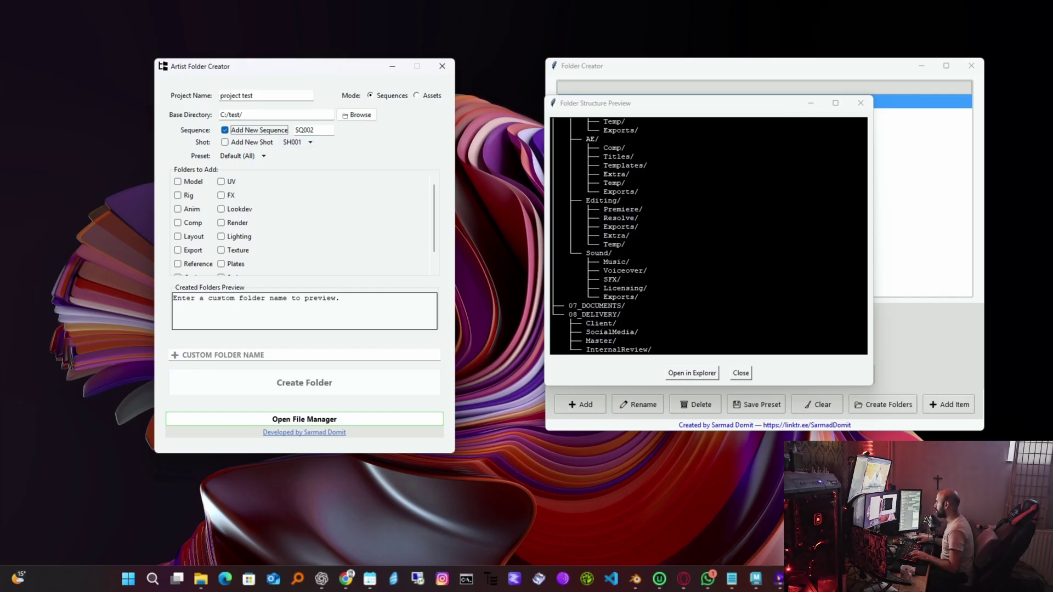
click(225, 142)
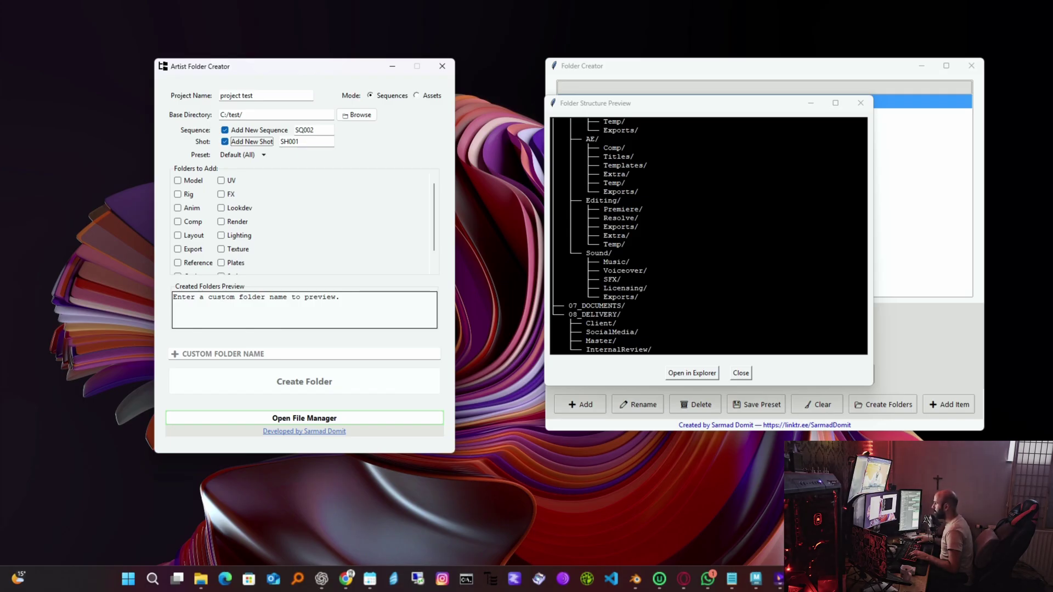
click(225, 130)
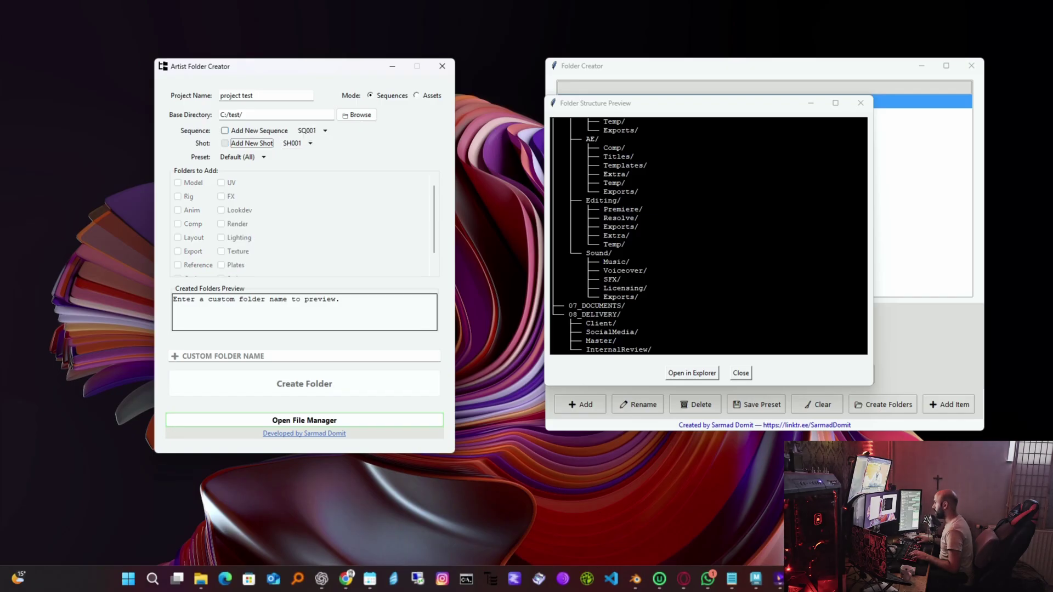
click(225, 143)
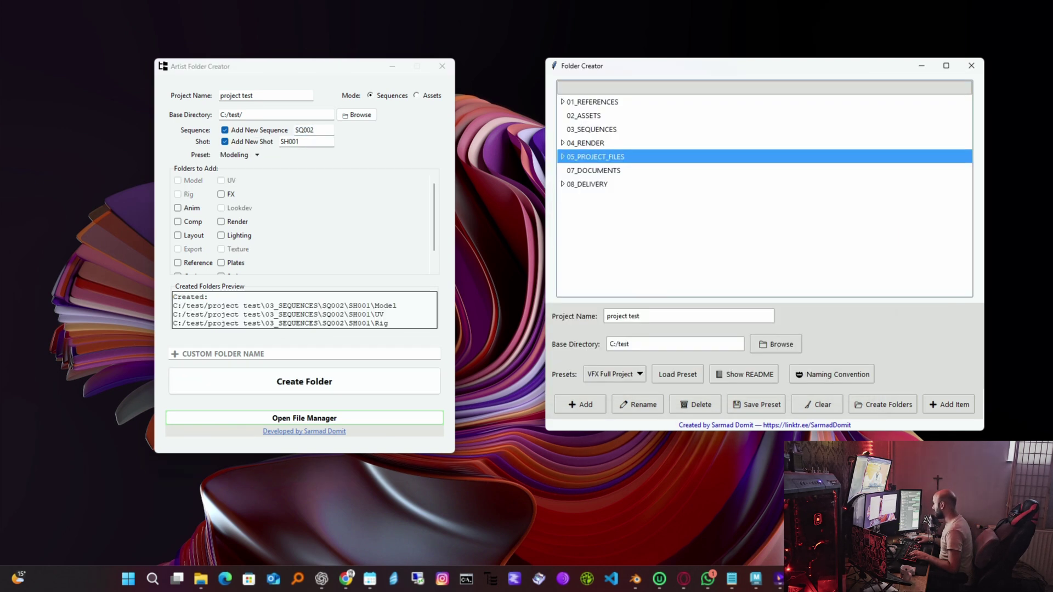
Step: Expand 04_RENDER and its Final subfolder in Folder Creator's tree and examine the add, rename and delete actions
double_click(586, 143)
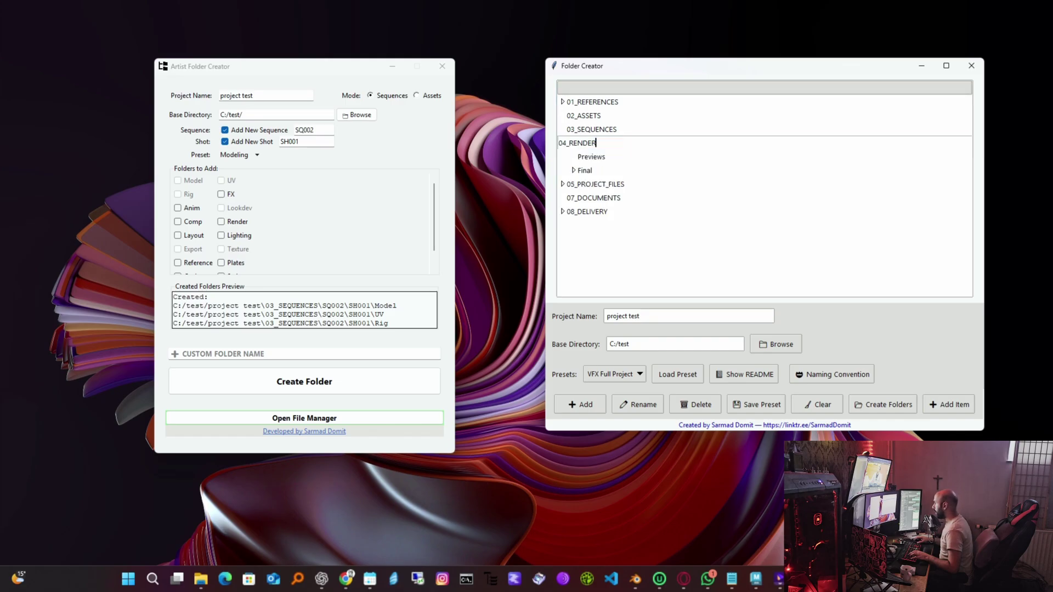
key(Return)
double_click(586, 171)
key(Return)
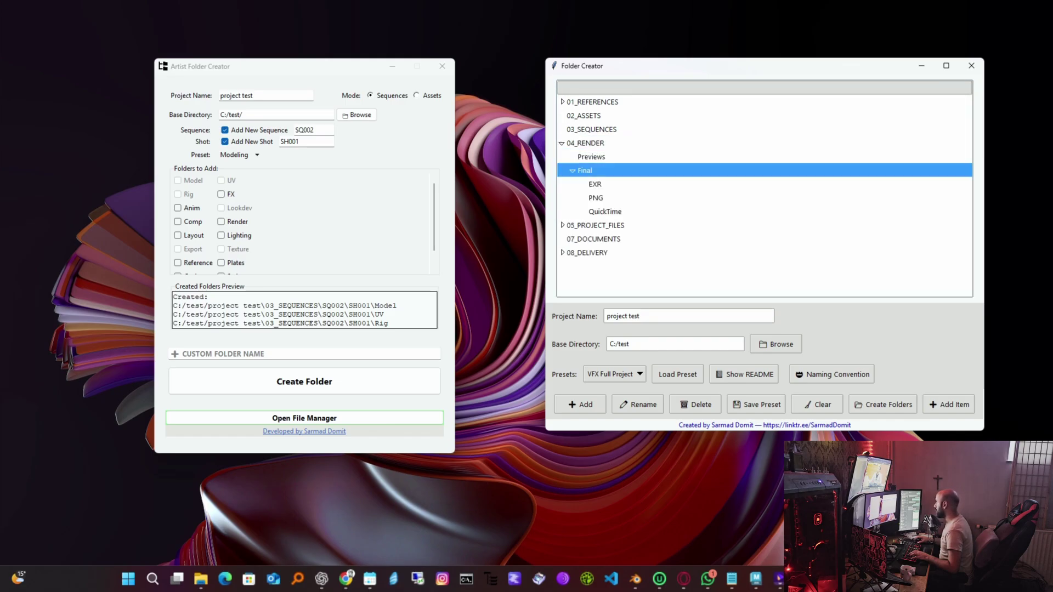
right_click(620, 278)
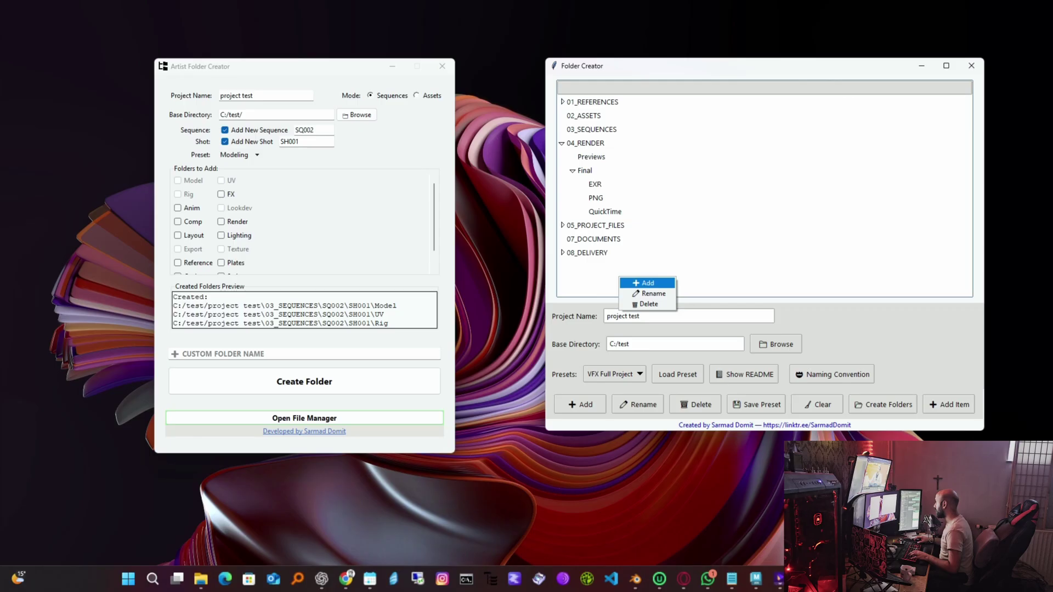
click(649, 305)
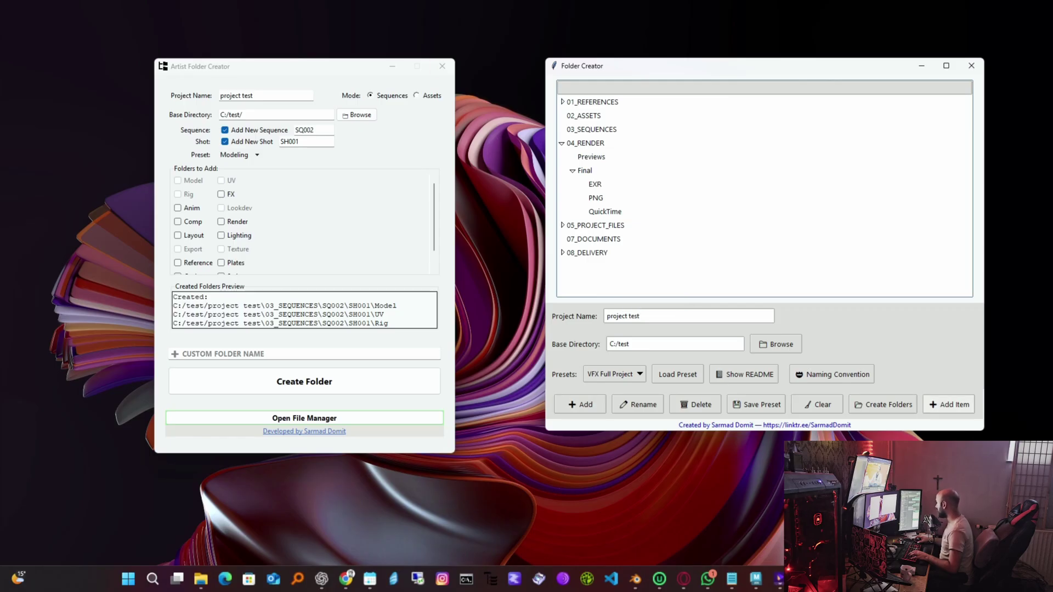
Step: Open the form for adding a shot, sequence or asset and enable a new shot SH001 in sequence SQ001
click(949, 405)
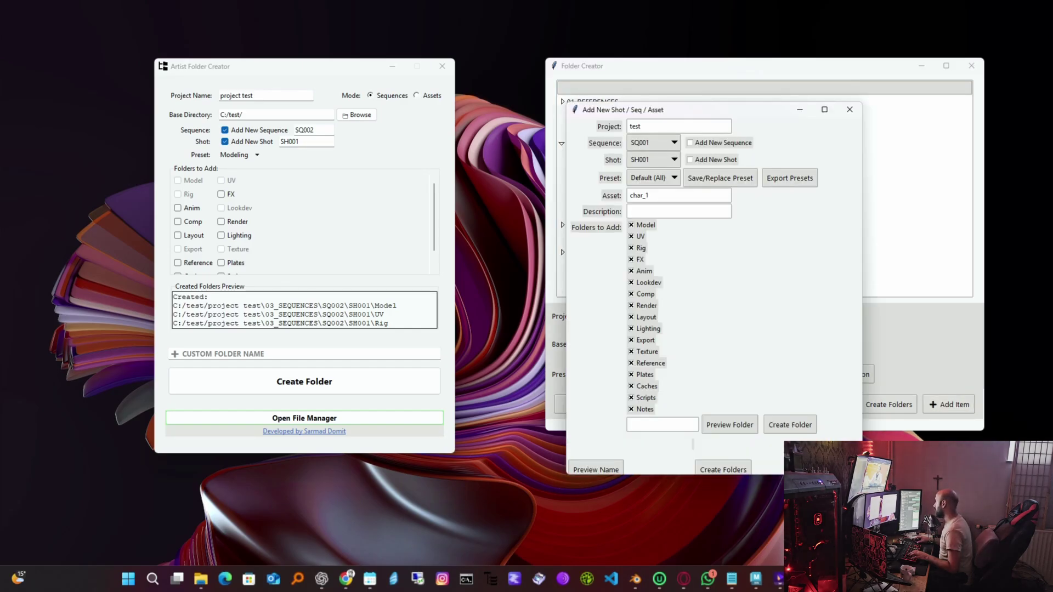
click(693, 142)
click(692, 142)
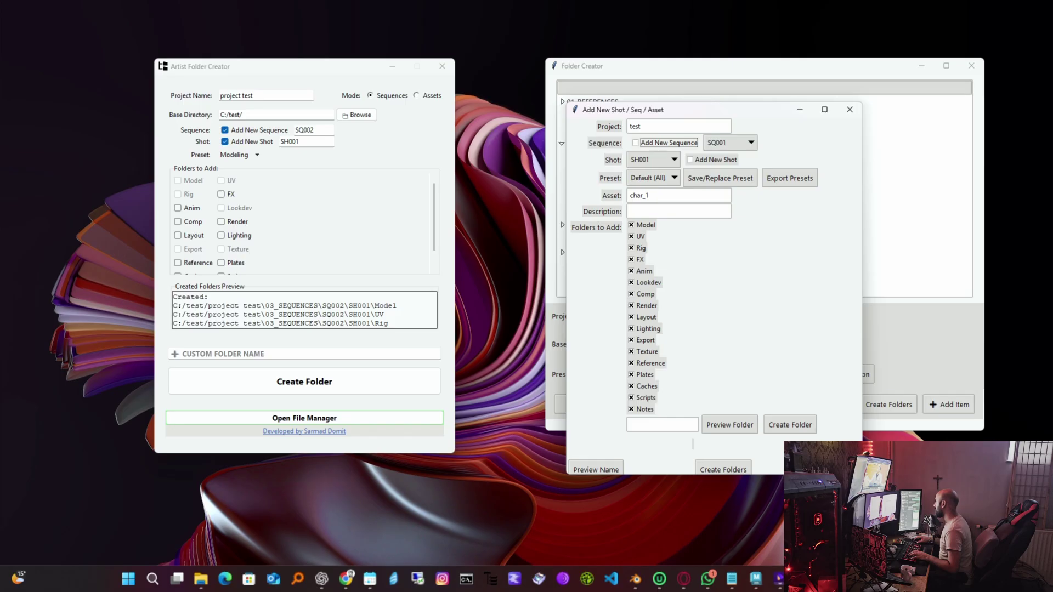
click(694, 158)
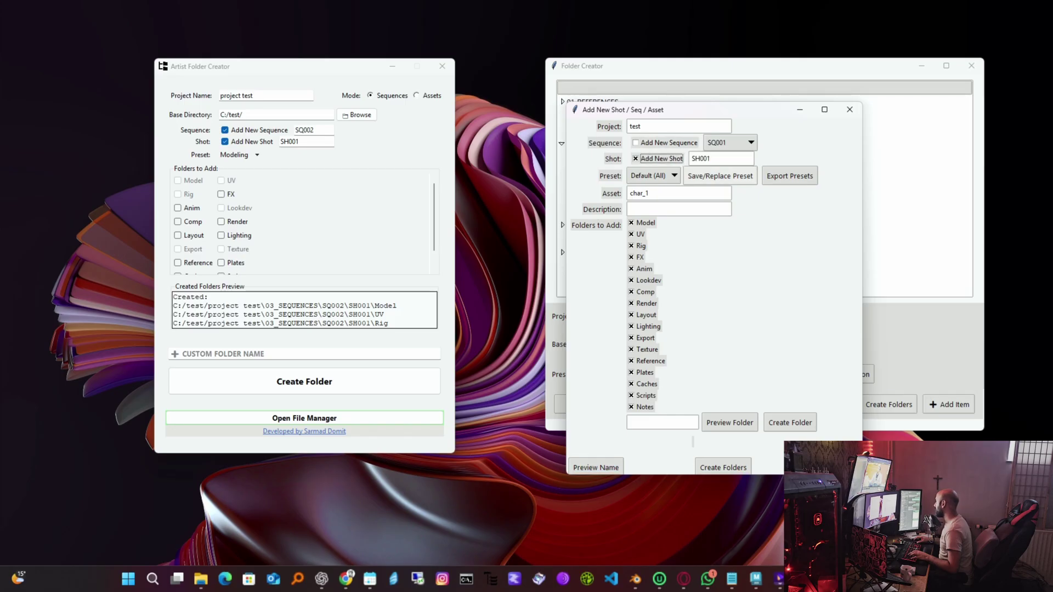
click(653, 176)
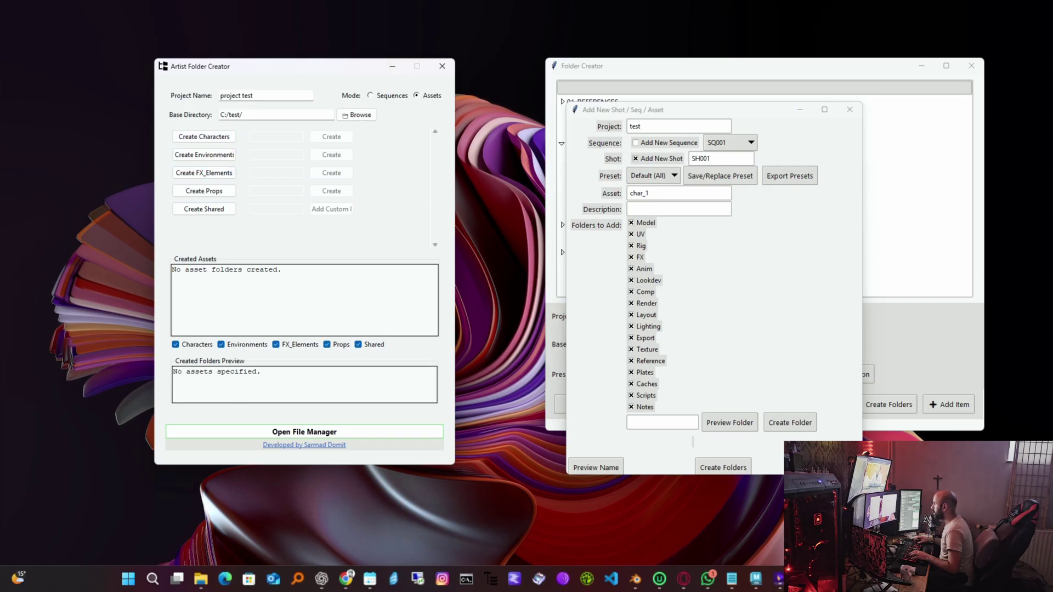
Step: Set Artist Folder Creator to Assets mode and create the Characters folder under 02_ASSETS
click(204, 137)
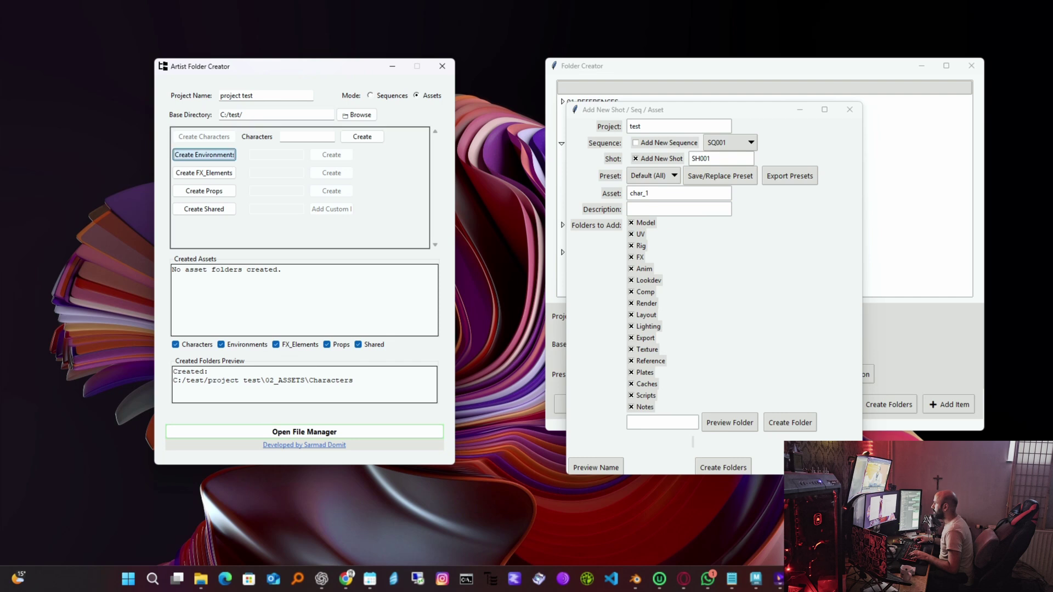
Step: Create the Environments, FX_Elements, Props and Shared category folders under 02_ASSETS
click(204, 155)
click(204, 173)
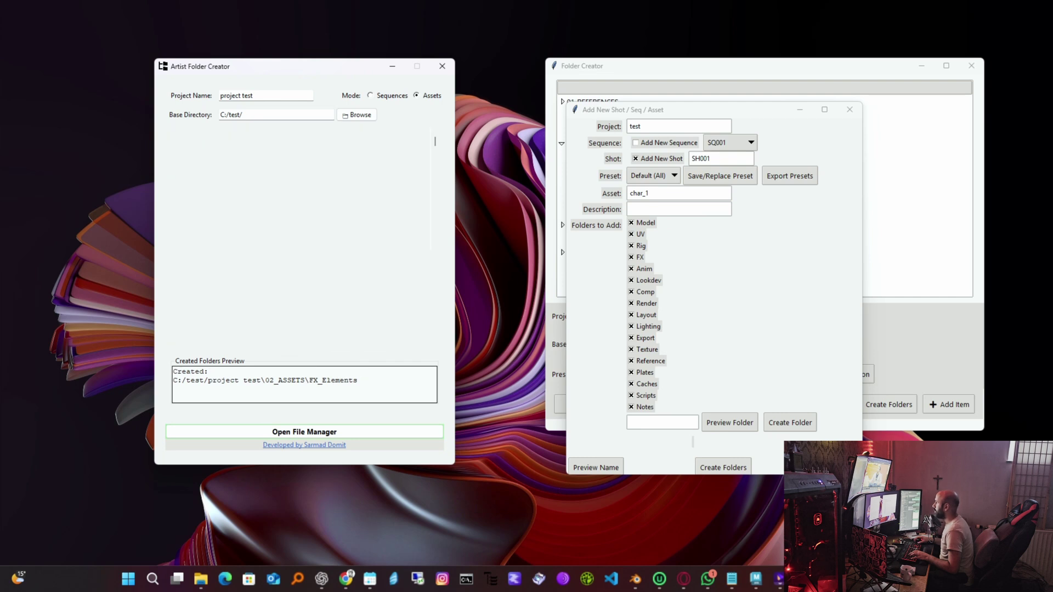
click(204, 191)
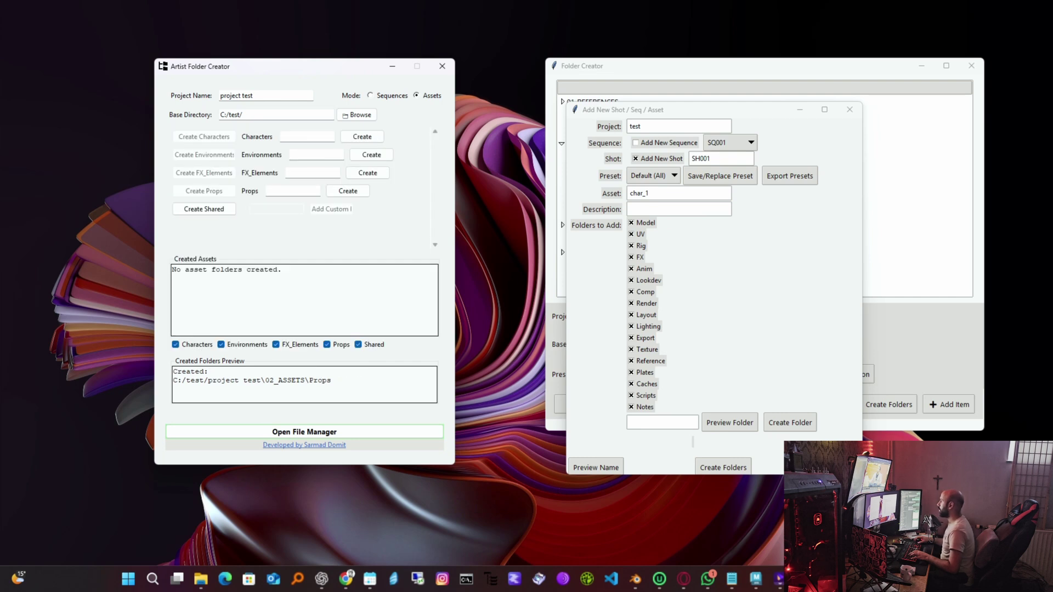
click(204, 209)
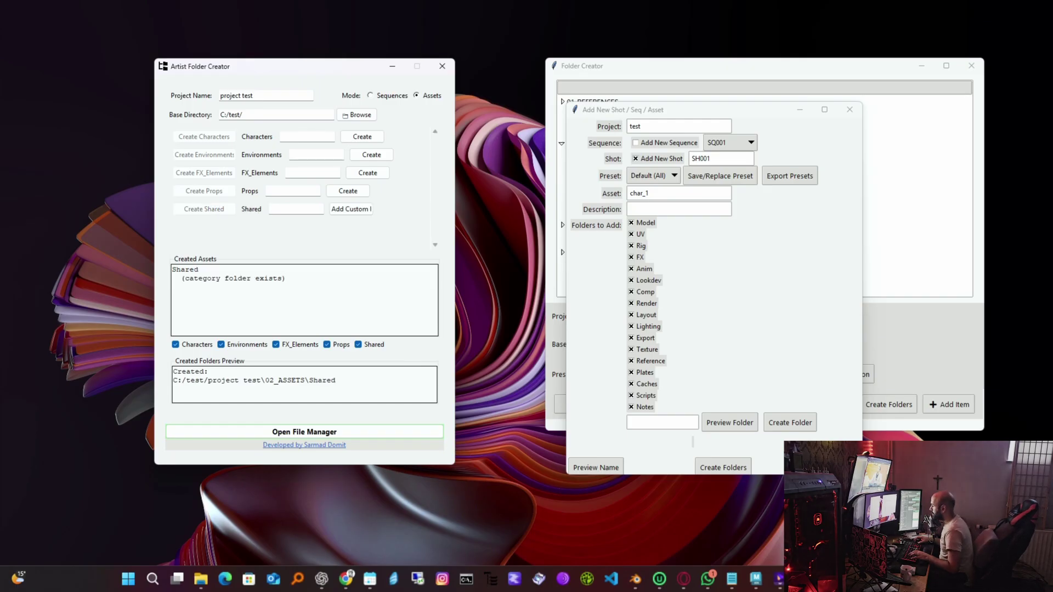
Step: Create an asset folder named tree in the Characters category
click(307, 136)
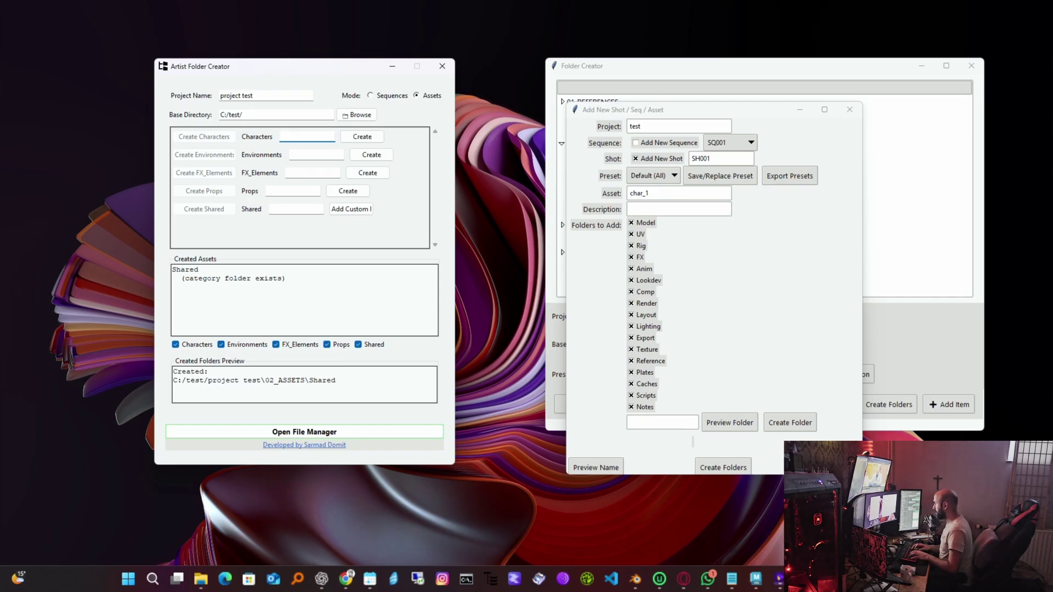
text(tree)
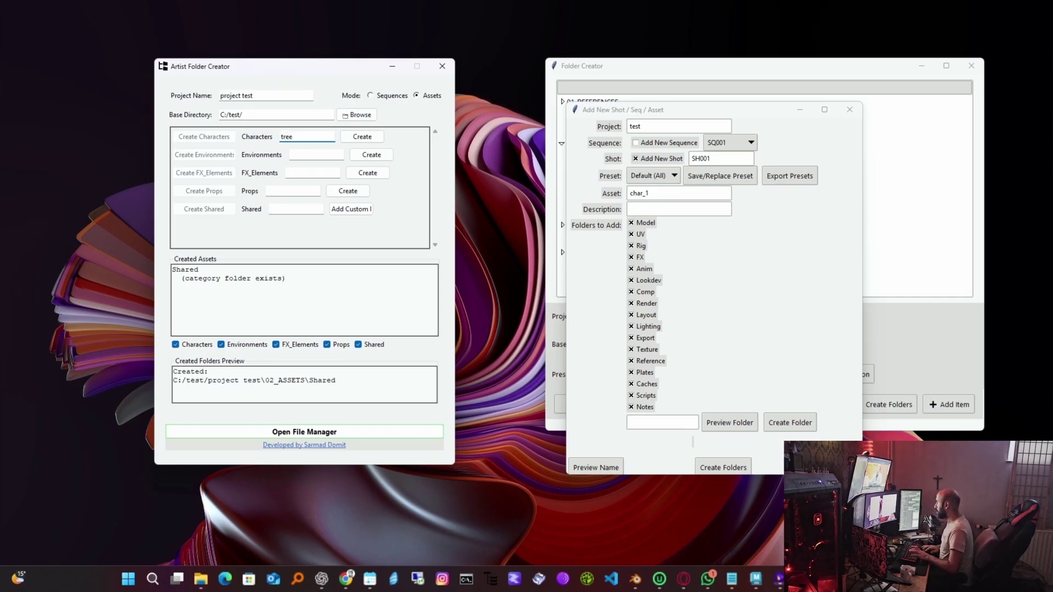
click(362, 137)
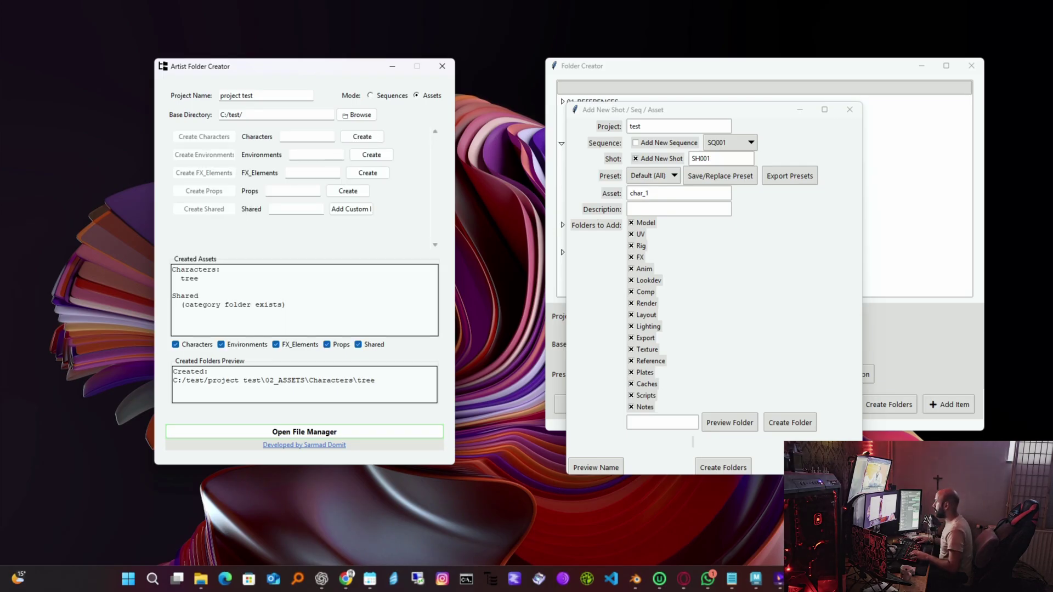
Step: Open the project in File Explorer and examine the subfolders of 02_ASSETS, Characters and tree
click(304, 432)
drag(397, 34, 564, 92)
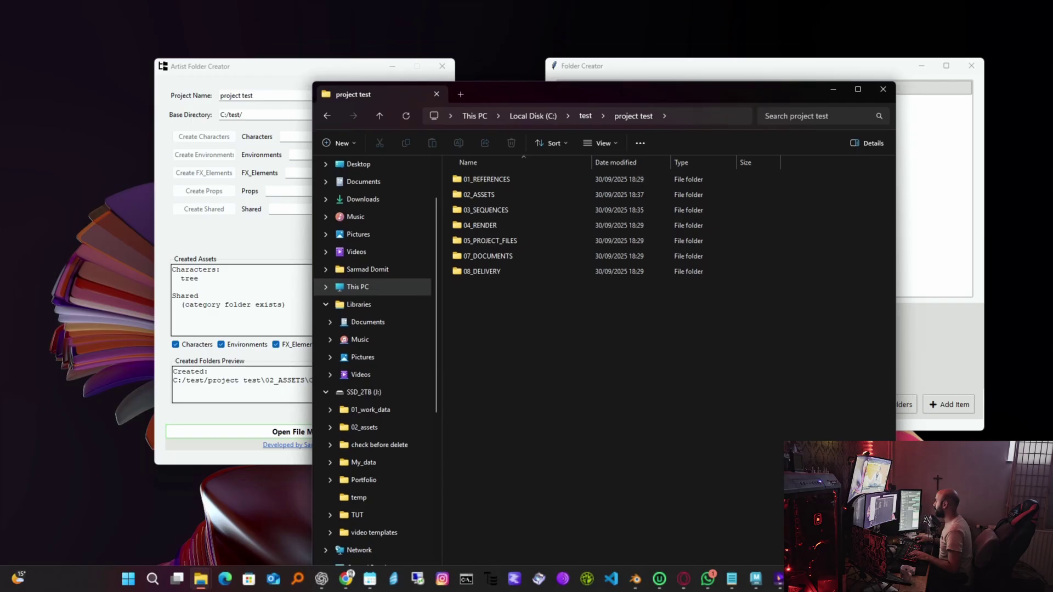
click(494, 195)
double_click(479, 195)
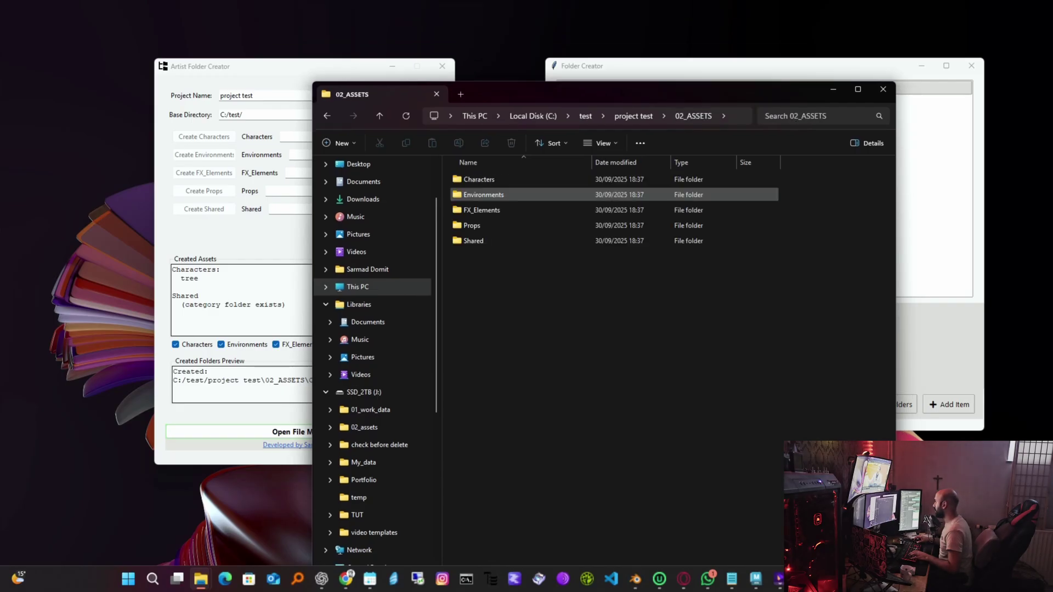
double_click(479, 179)
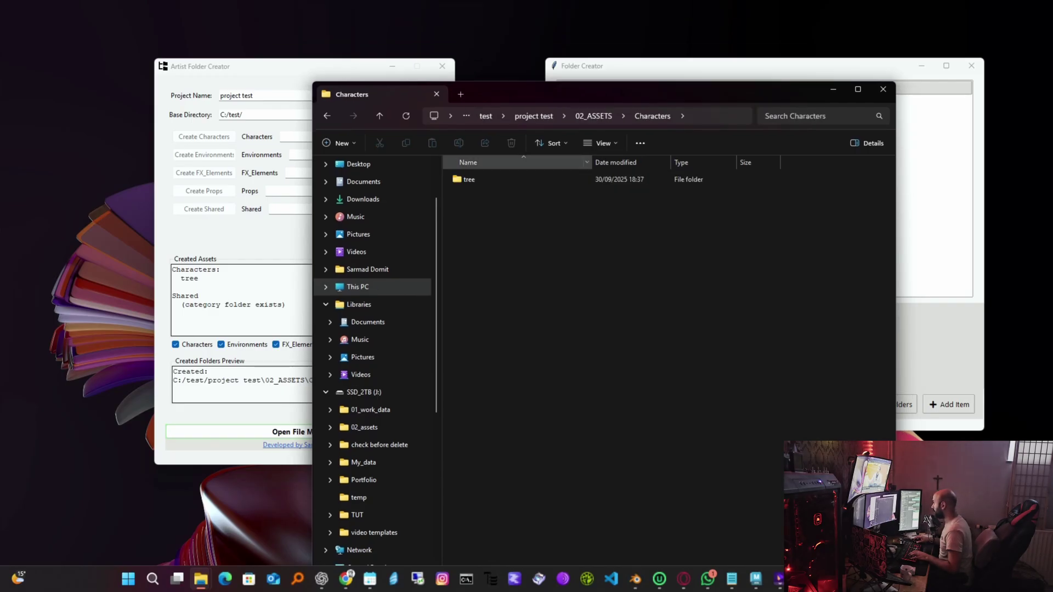
double_click(479, 179)
key(ctrl+a)
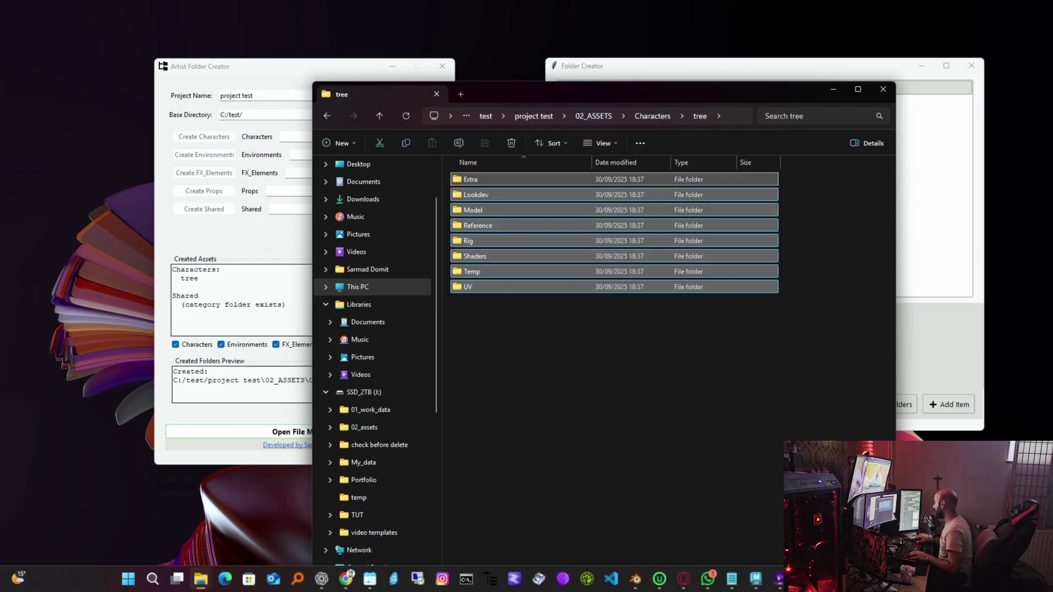
click(620, 351)
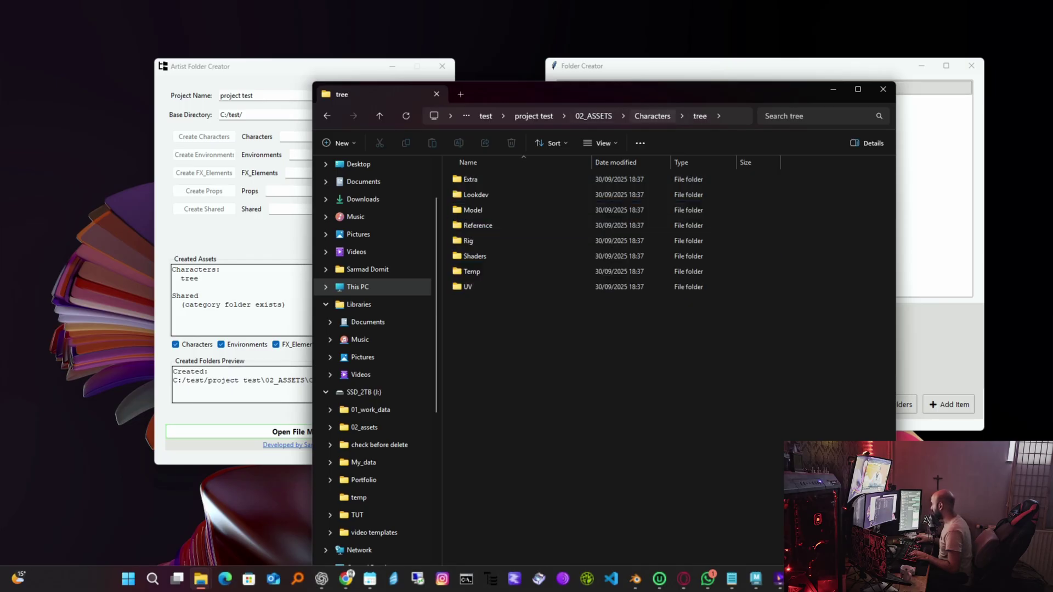
Step: Return to the project test folder and look through 03_SEQUENCES down to shot SH001 in sequence SQ001
click(591, 115)
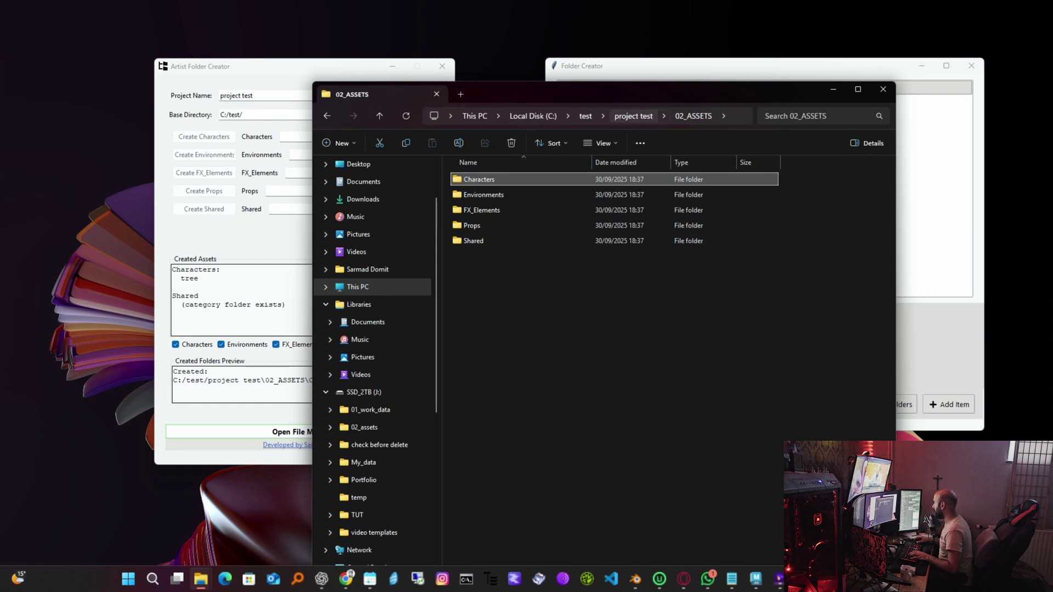
click(634, 116)
key(Down)
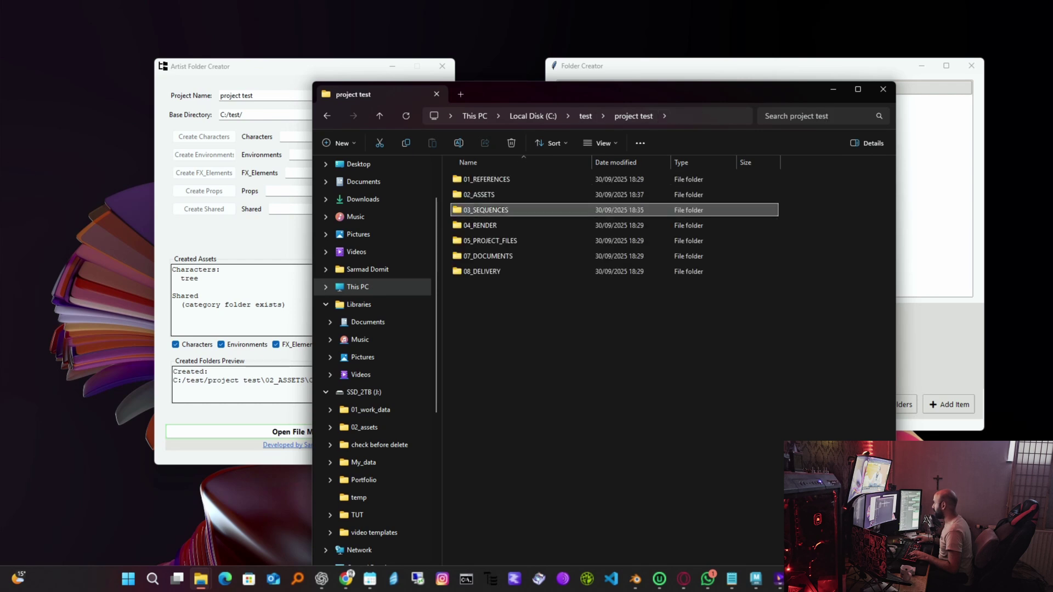
key(Return)
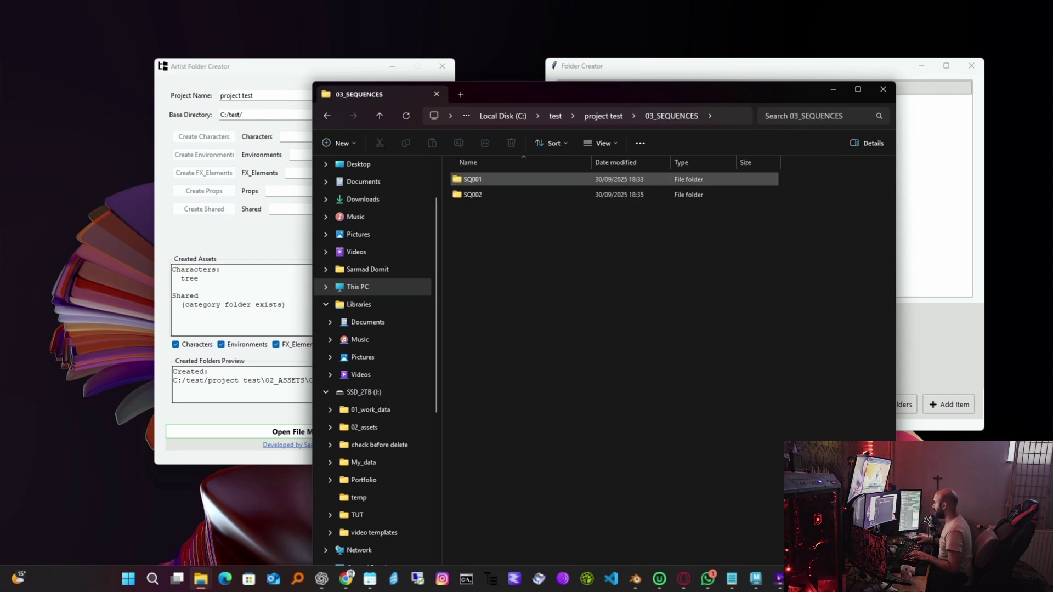
key(Down)
key(Up)
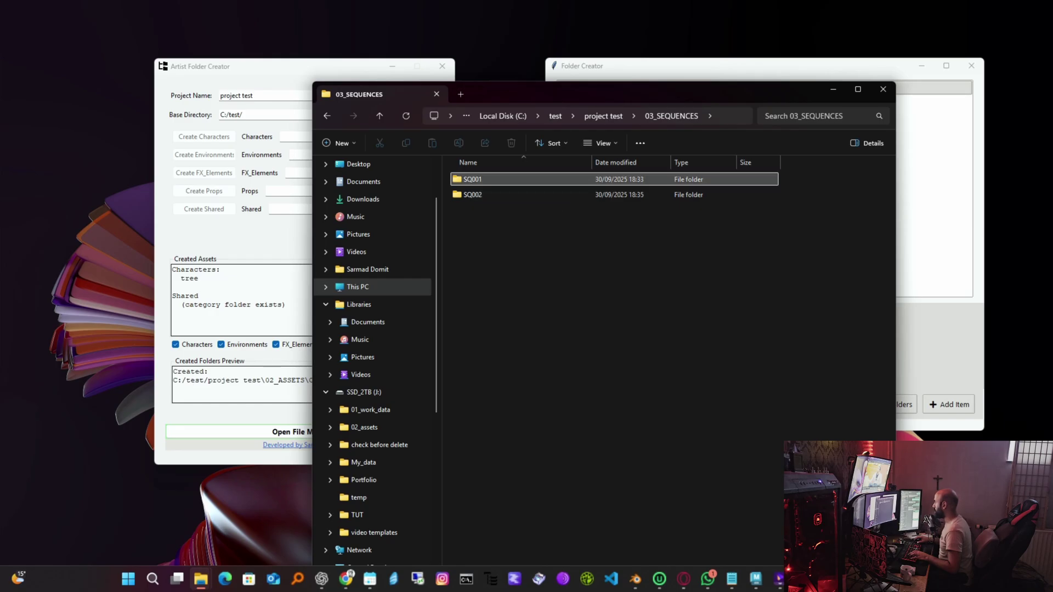
key(Return)
key(Down)
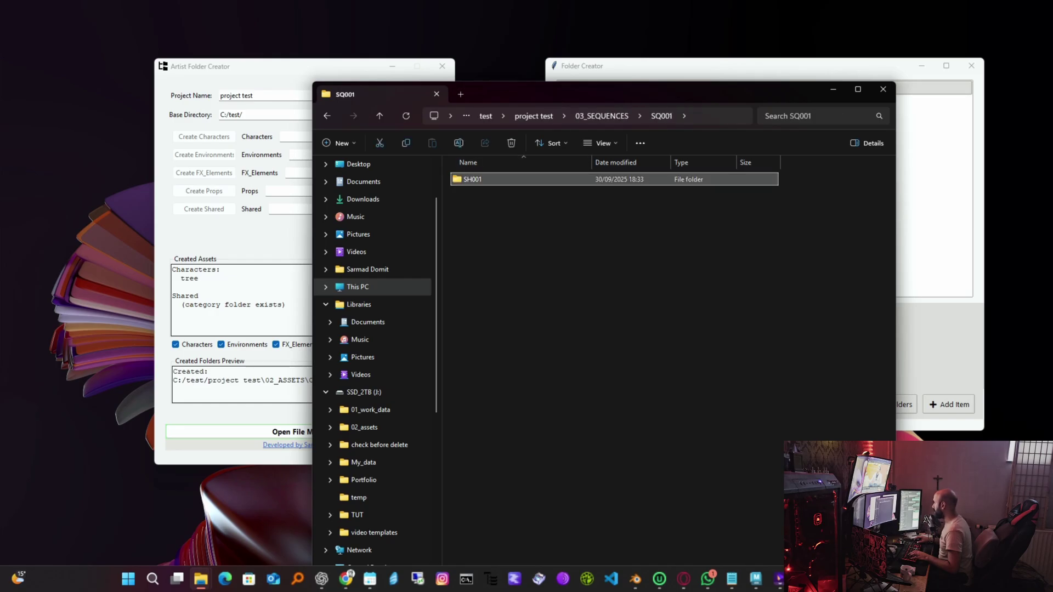
double_click(521, 180)
drag(832, 514, 521, 179)
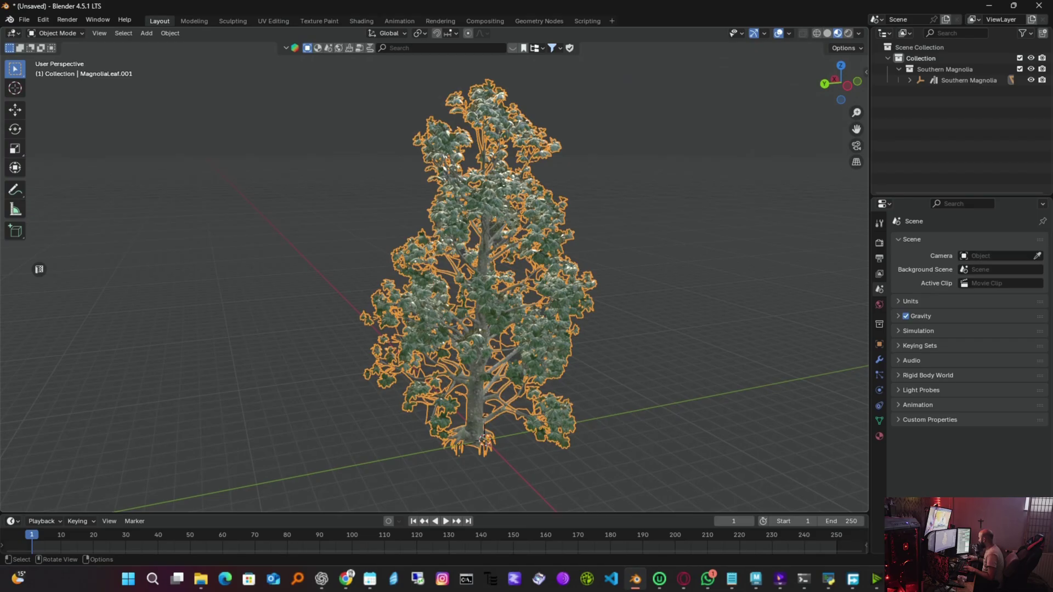
Step: In Blender, deselect the magnolia tree and show the Pipeline Manager add-on's settings
key(alt+a)
key(n)
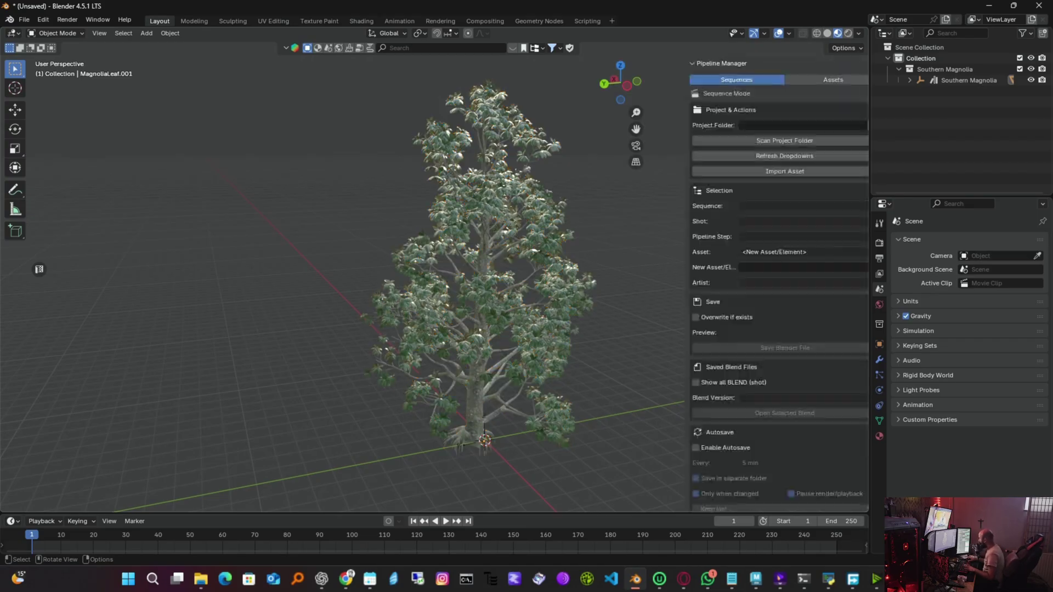
scroll(753, 286, down, 10)
scroll(752, 285, up, 10)
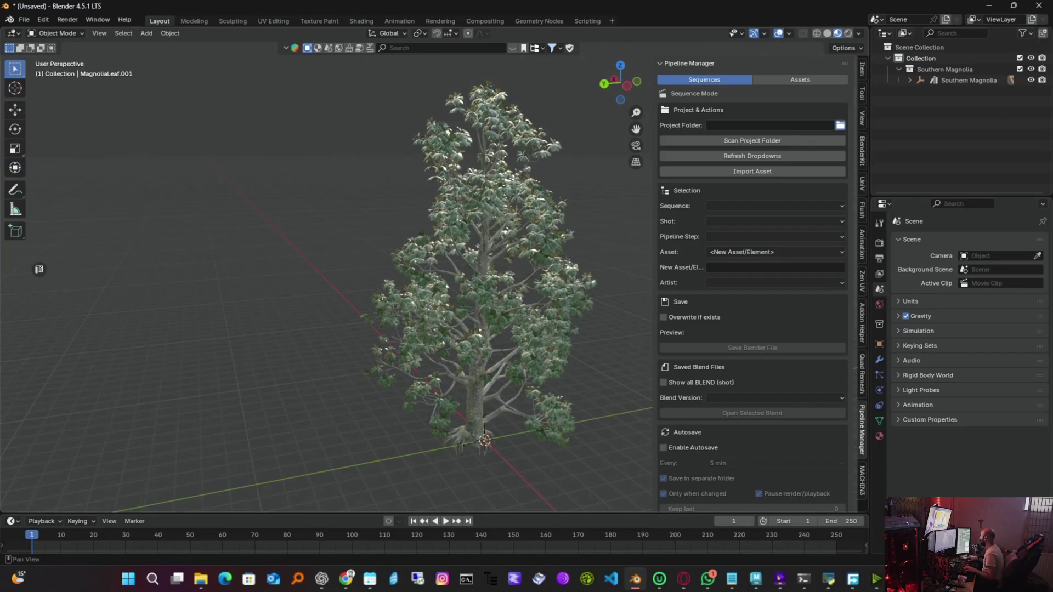
Step: Set Pipeline Manager's project folder to C:\test\project test
click(841, 125)
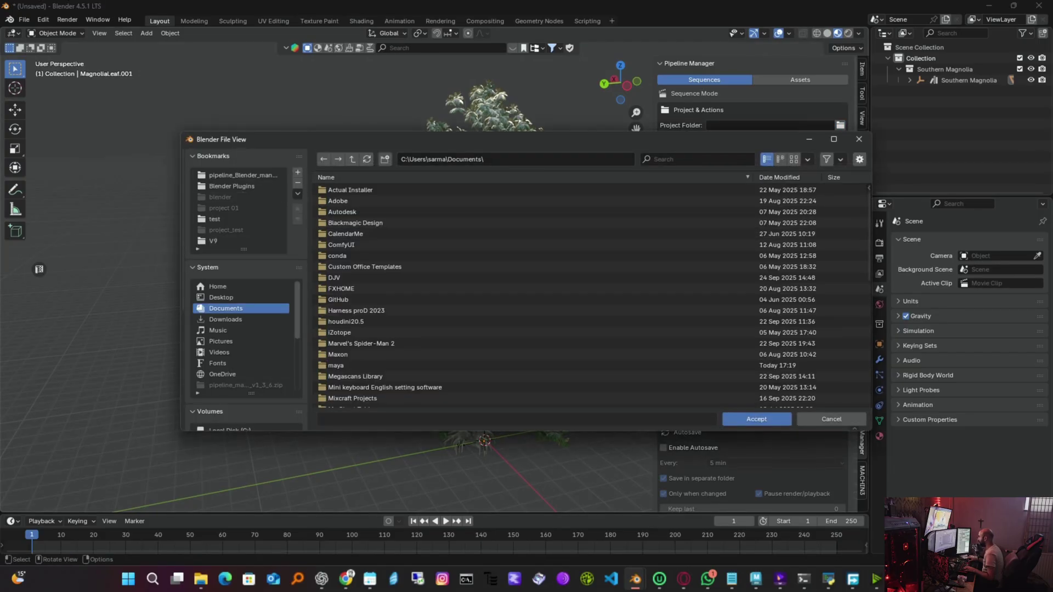
click(484, 159)
text(C:	est)
key(Return)
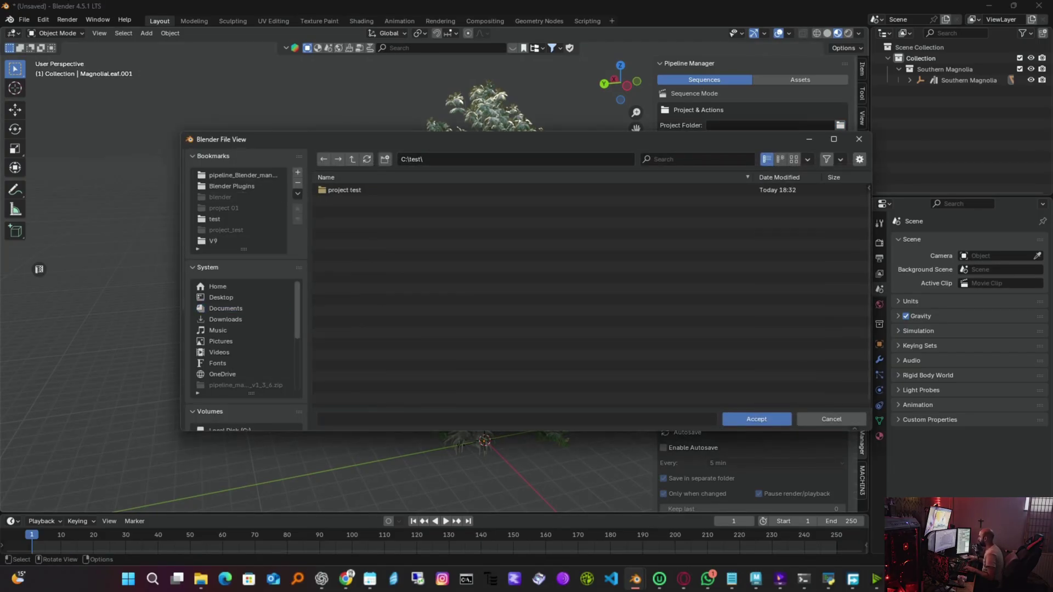
double_click(351, 189)
click(757, 420)
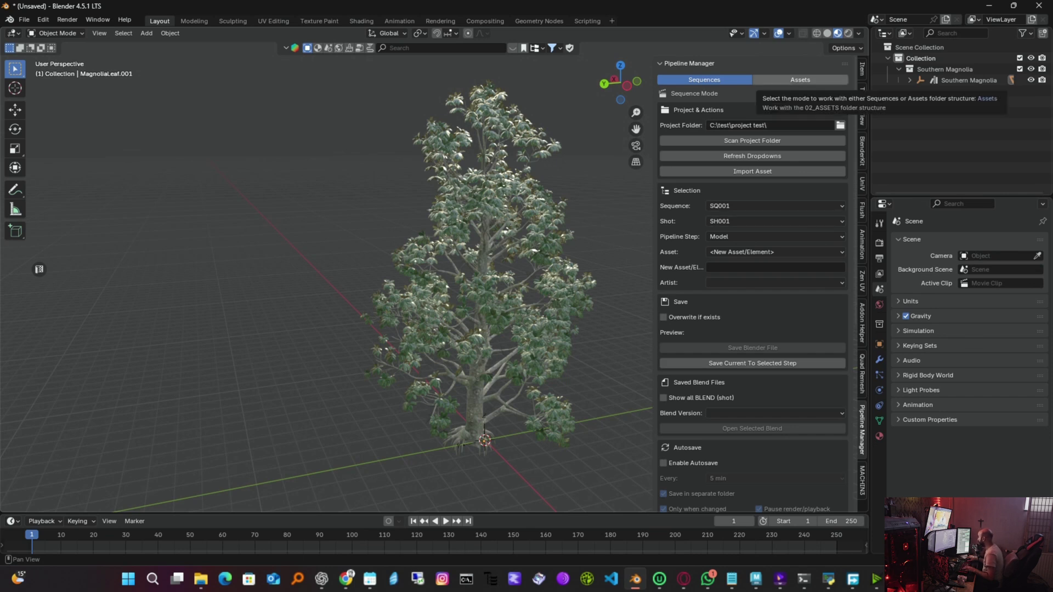
Step: Switch Pipeline Manager to Assets mode and choose the Characters asset category
click(800, 80)
click(776, 156)
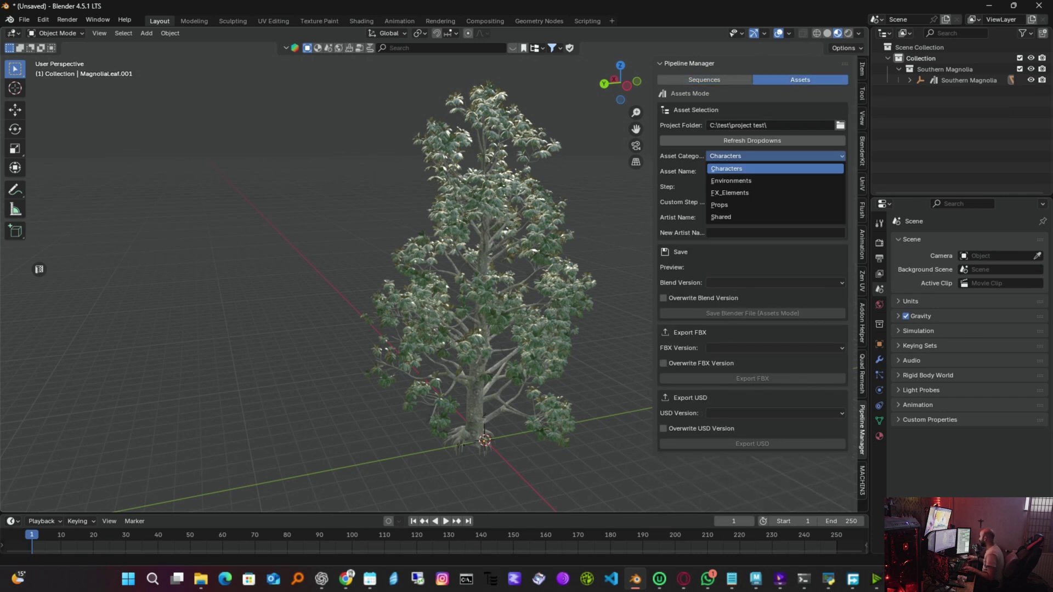
click(776, 169)
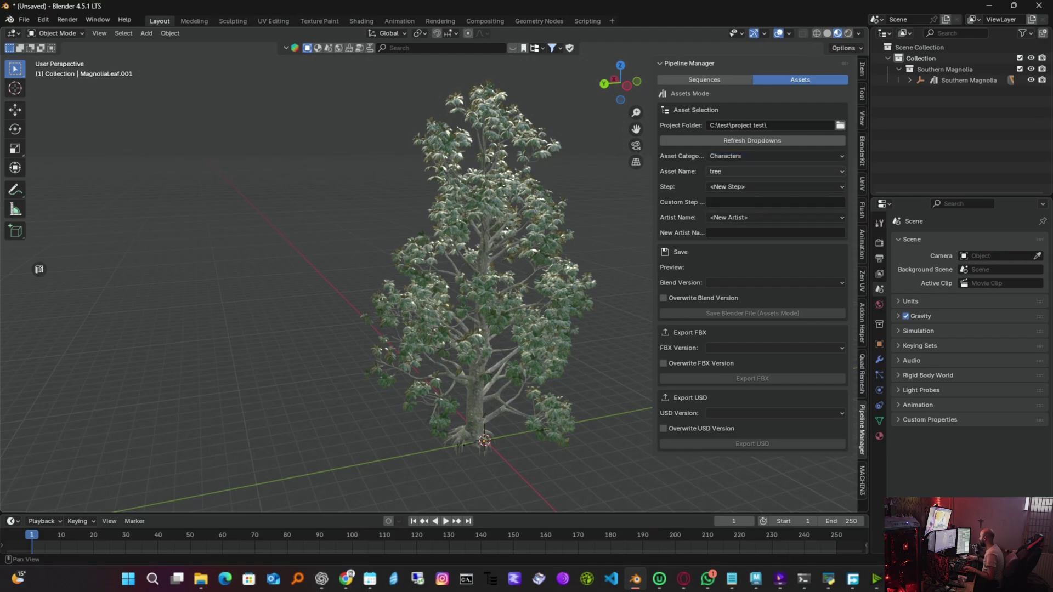
Step: Compare Pipeline Manager's asset categories with those in Artist Folder Creator, keeping Characters chosen
click(775, 157)
click(828, 580)
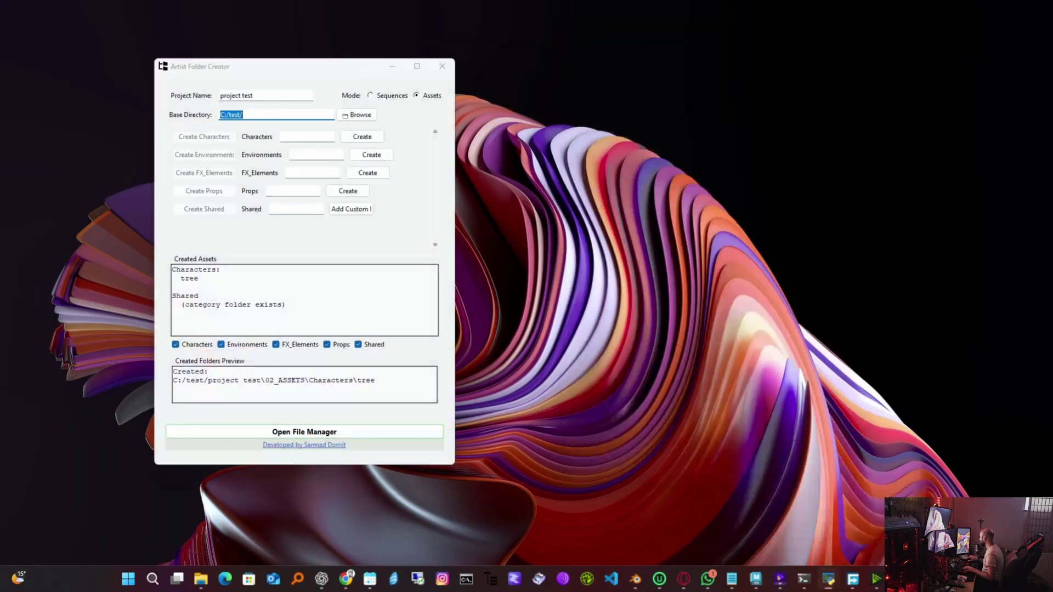
click(840, 524)
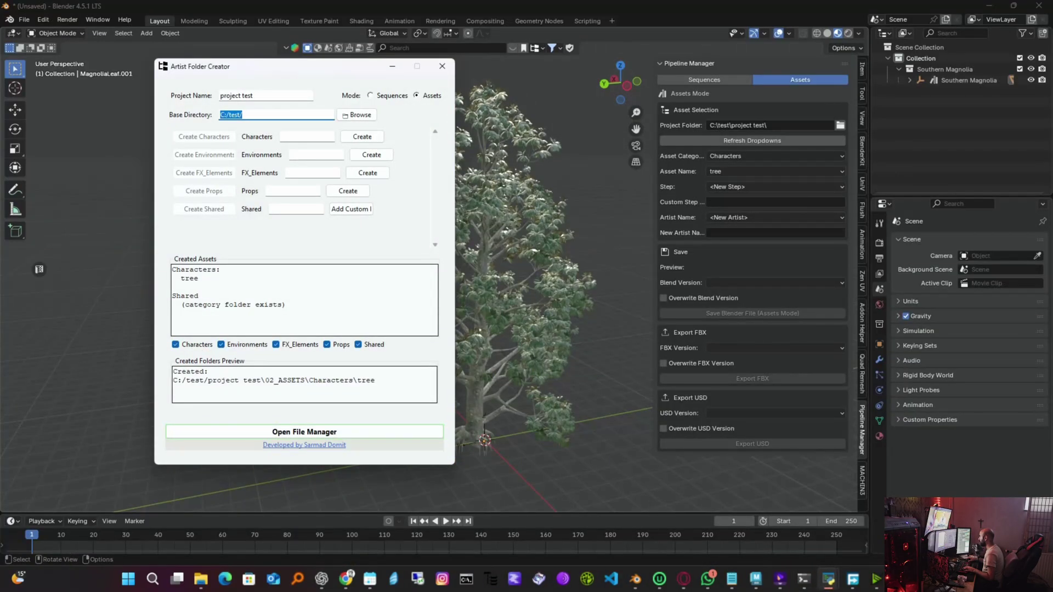
click(775, 156)
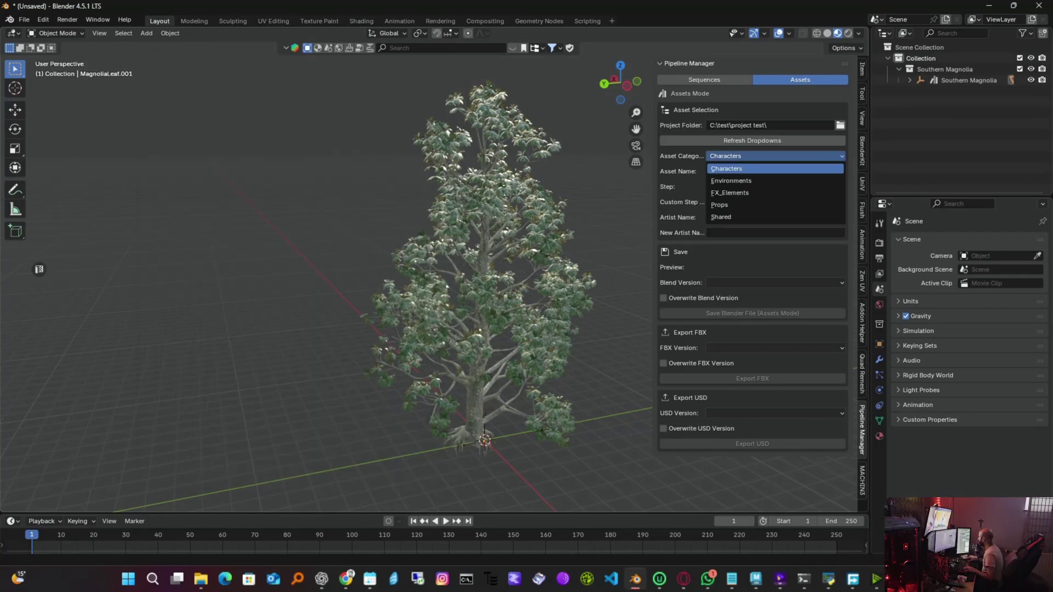
click(775, 169)
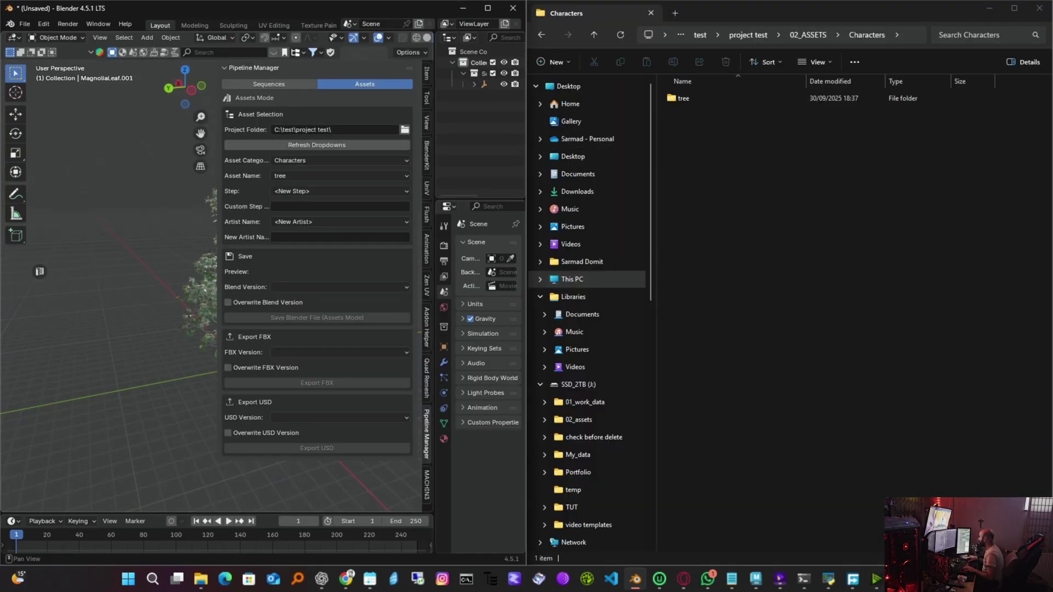
Step: Set the pipeline step of the tree asset to Model
click(340, 191)
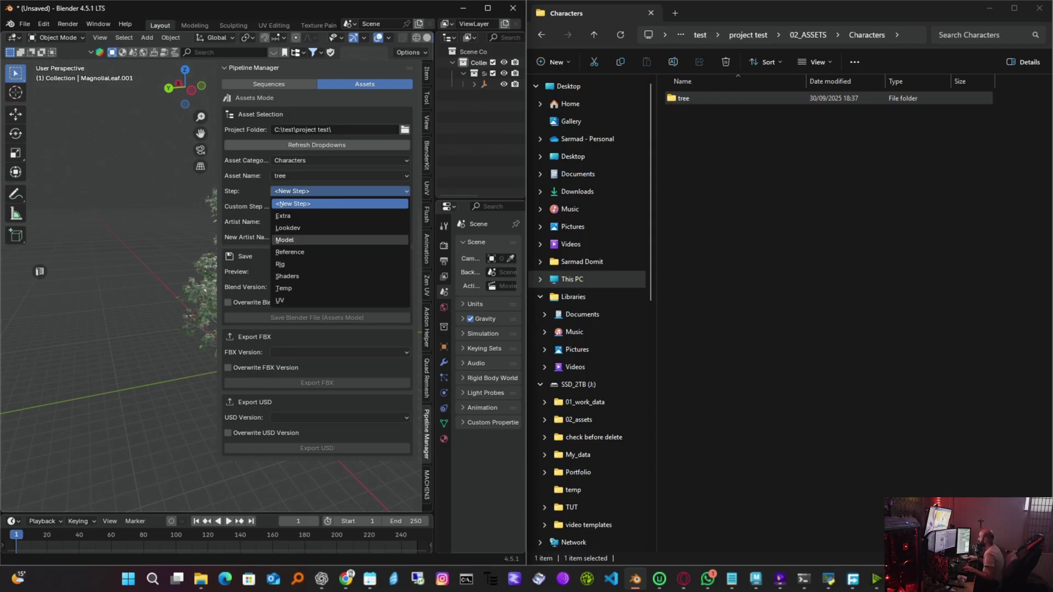
click(307, 240)
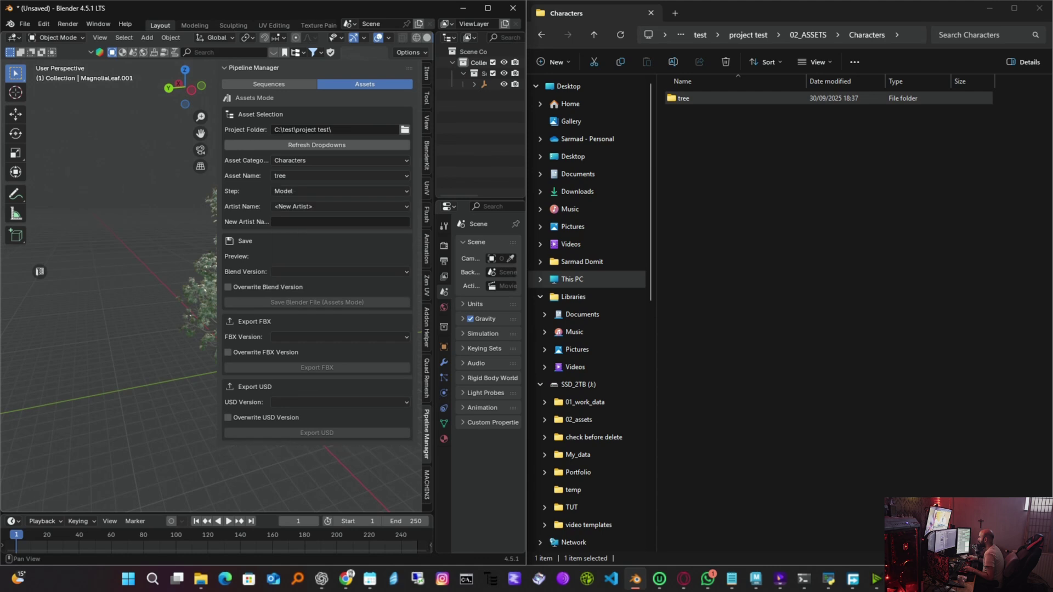
Step: Compare the available steps with the tree folder's subfolders in File Explorer, keeping Model chosen, and open the Model folder
click(340, 191)
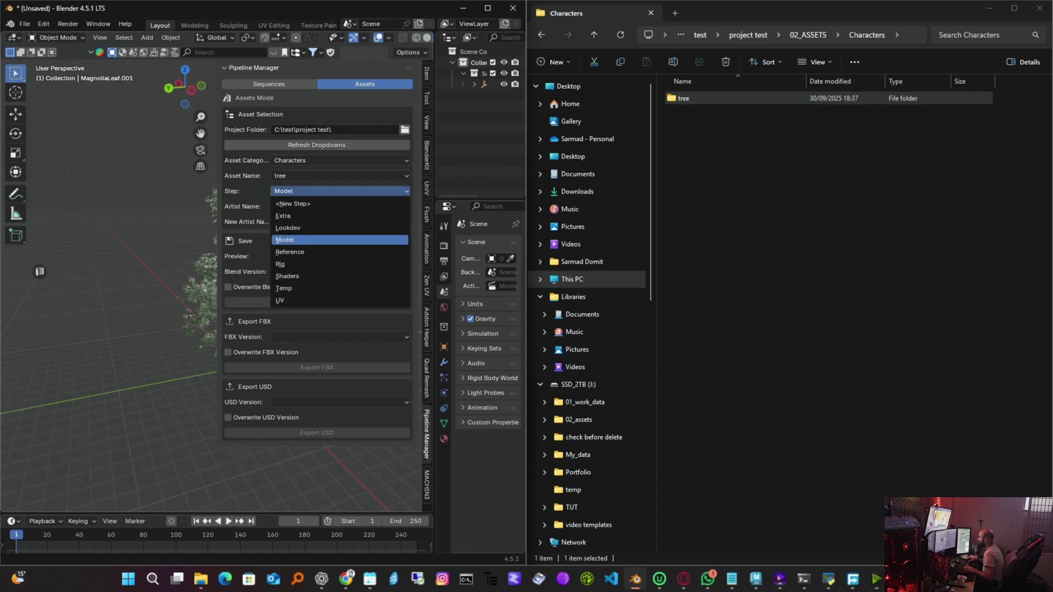
click(683, 98)
key(Return)
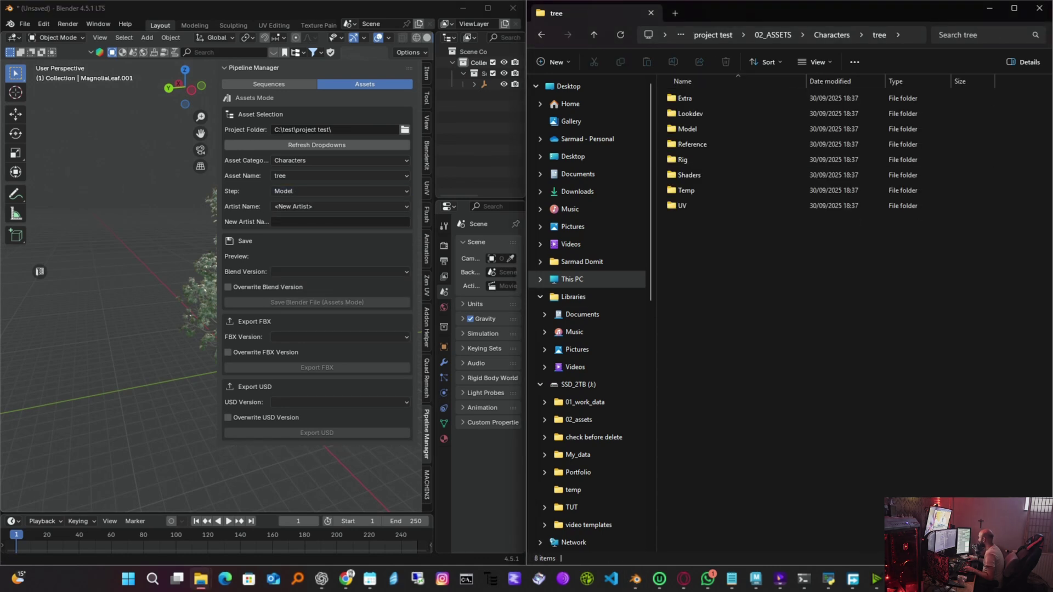
key(ctrl+a)
click(283, 191)
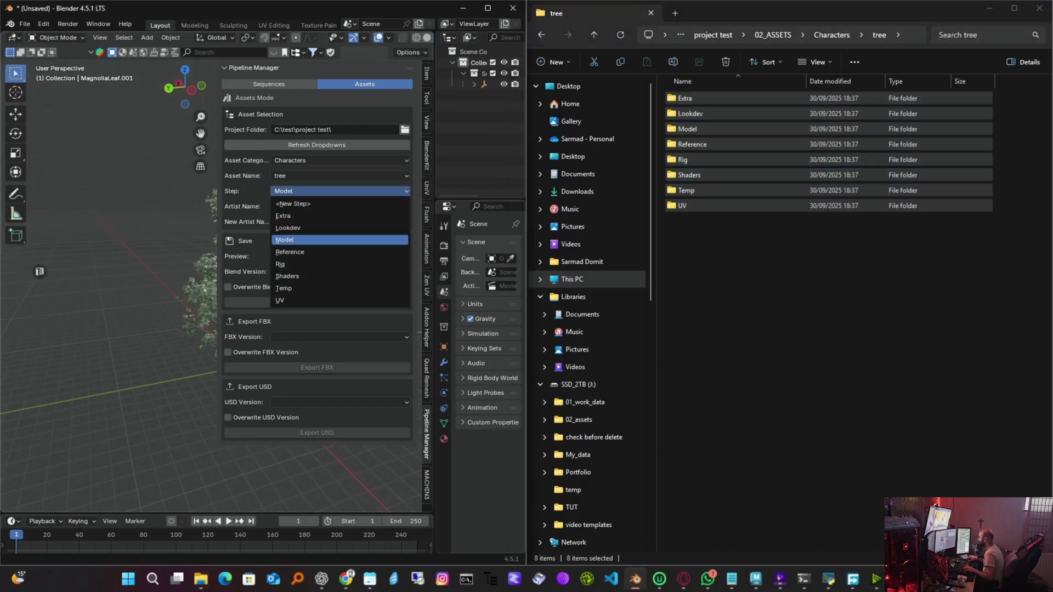
click(285, 240)
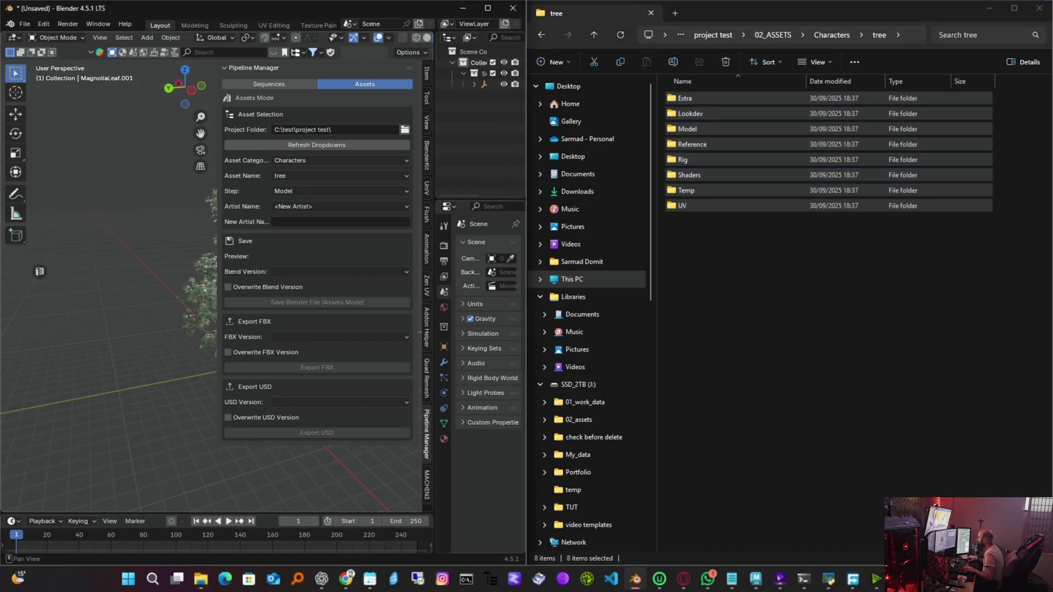
click(688, 130)
key(Return)
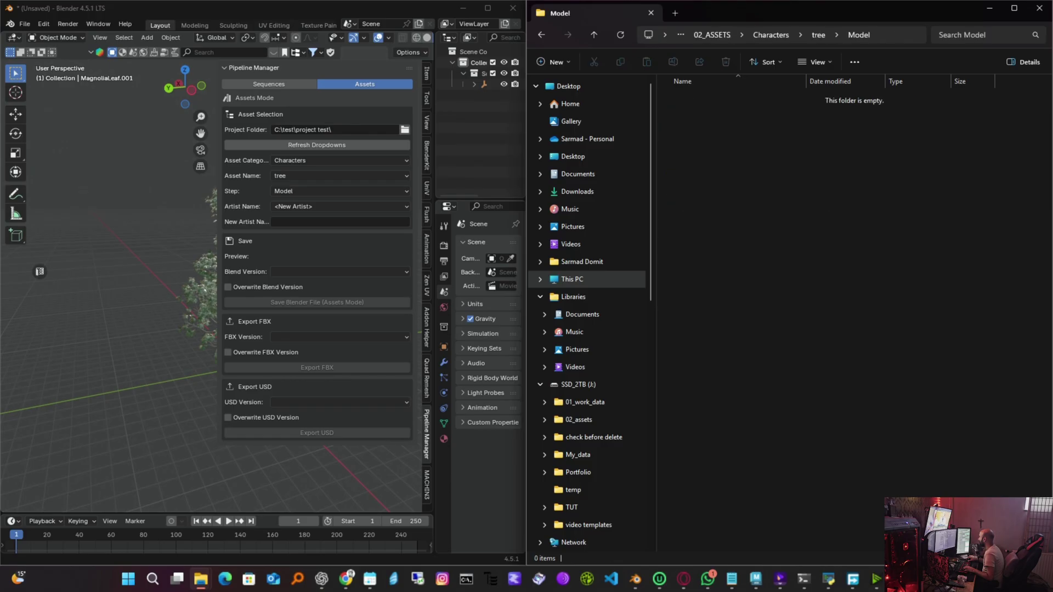
Step: Add a new artist for the tree asset's Model step by entering the artist's first name
double_click(897, 197)
click(834, 219)
click(331, 207)
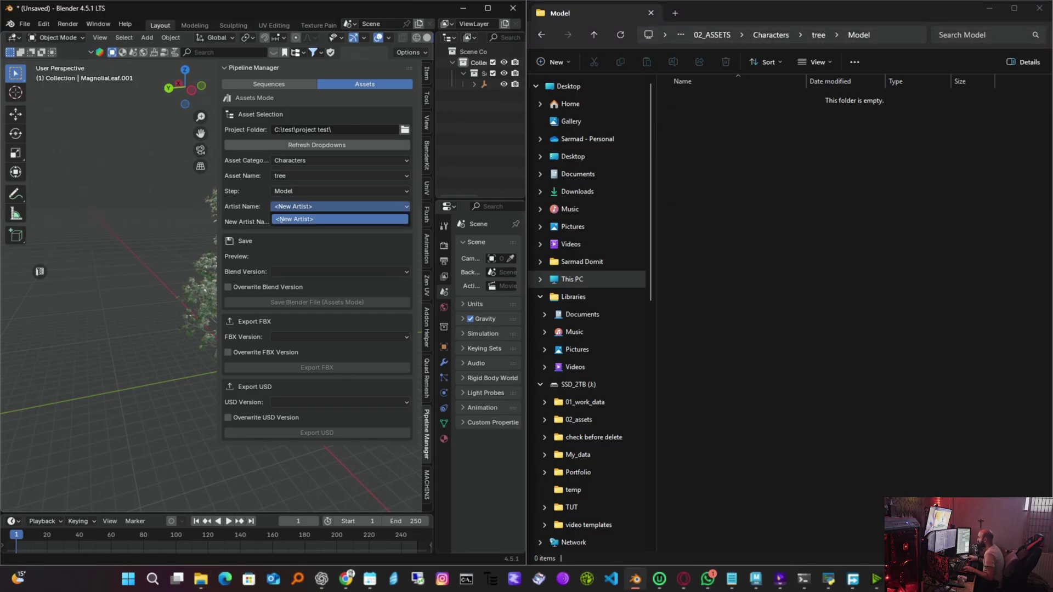
click(331, 220)
click(332, 222)
text(S)
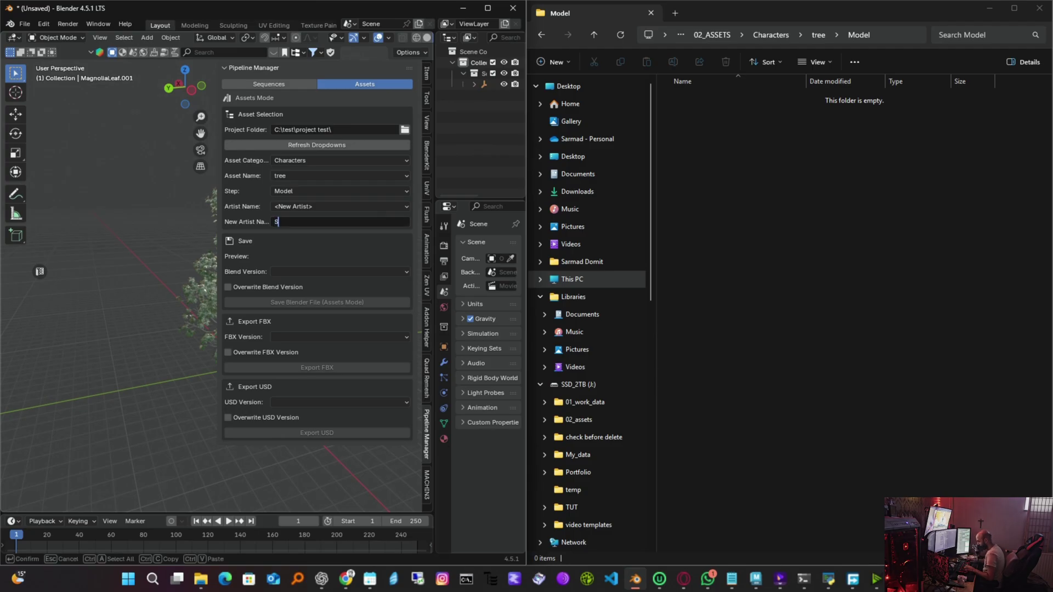
text(armad)
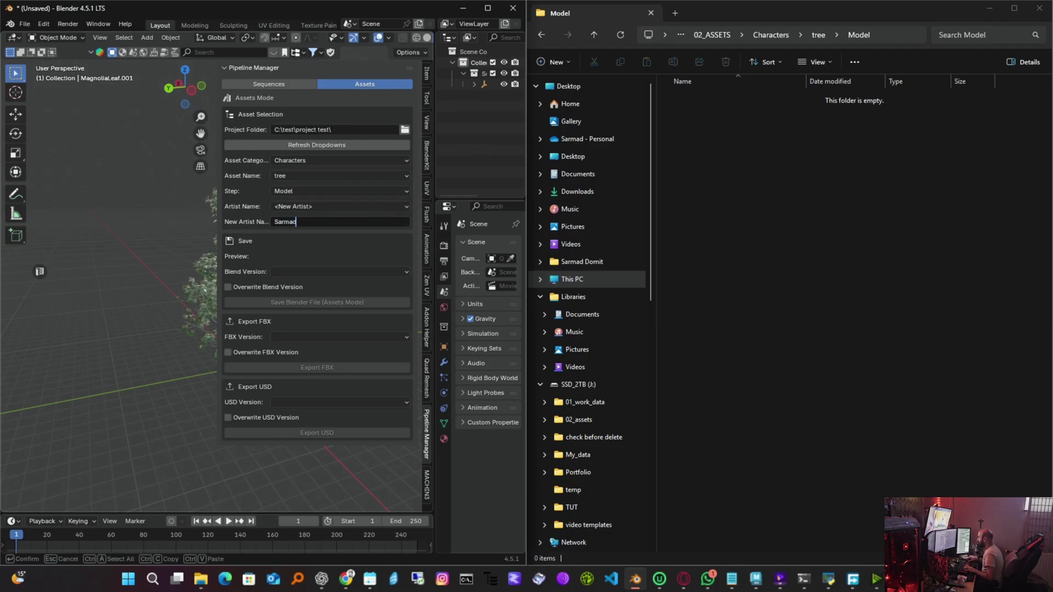
key(Return)
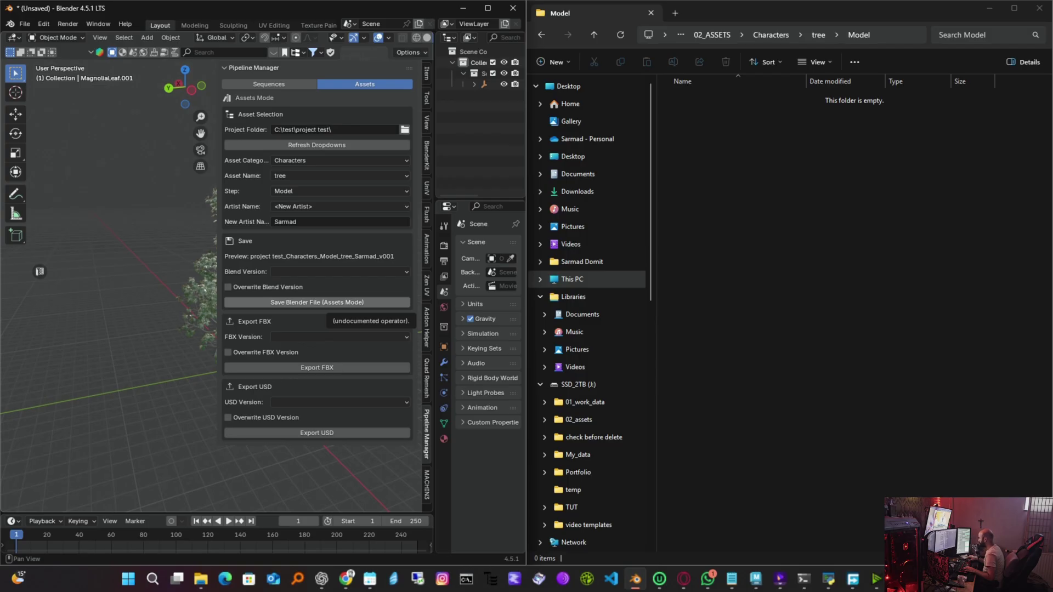
Step: Save the scene as the tree's v001 blend file in its Model folder and check the file name in File Explorer
click(318, 302)
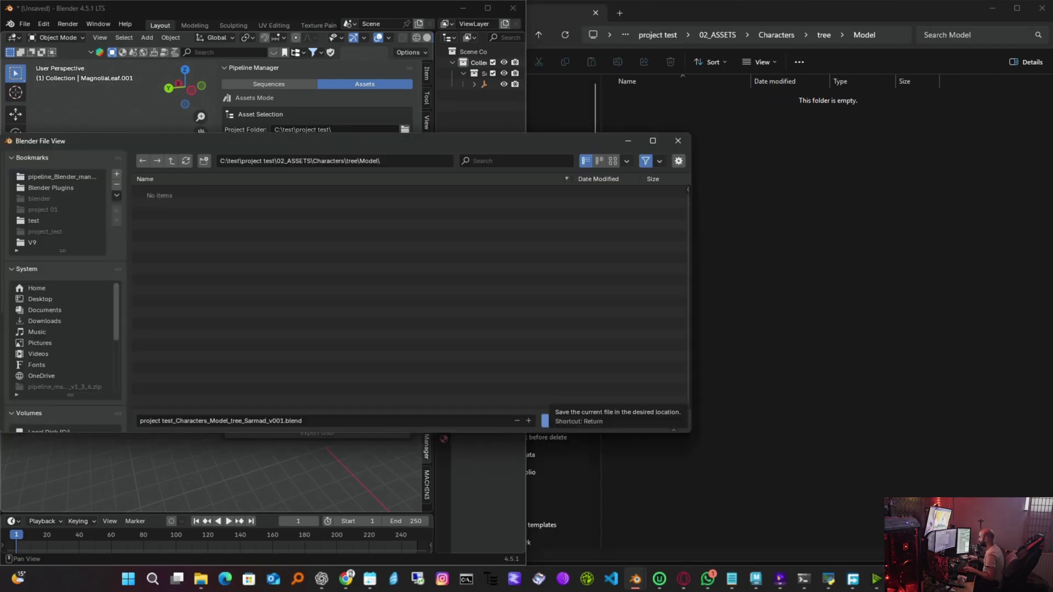
click(545, 421)
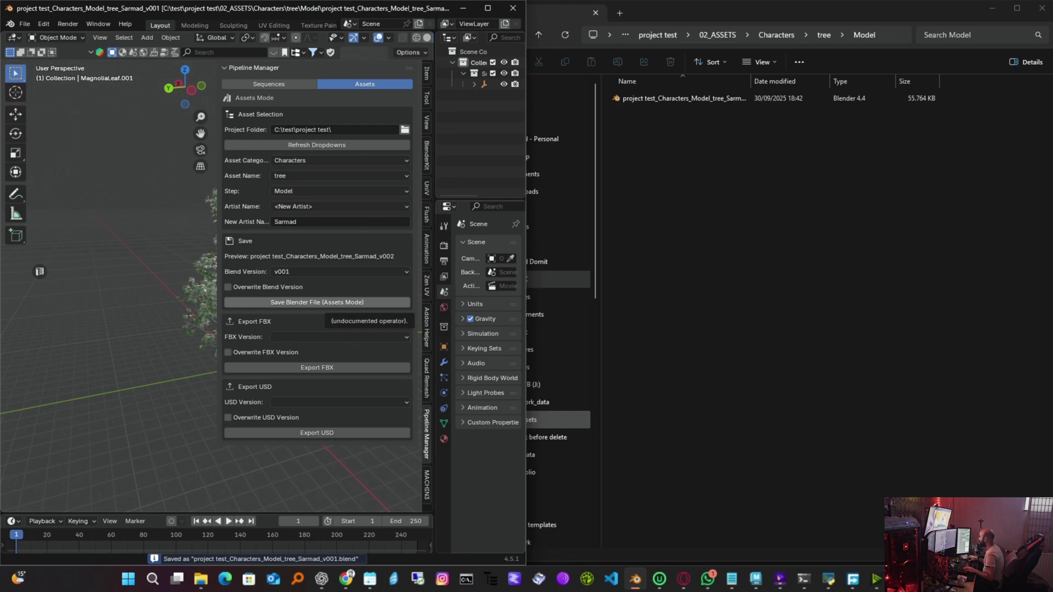
double_click(751, 81)
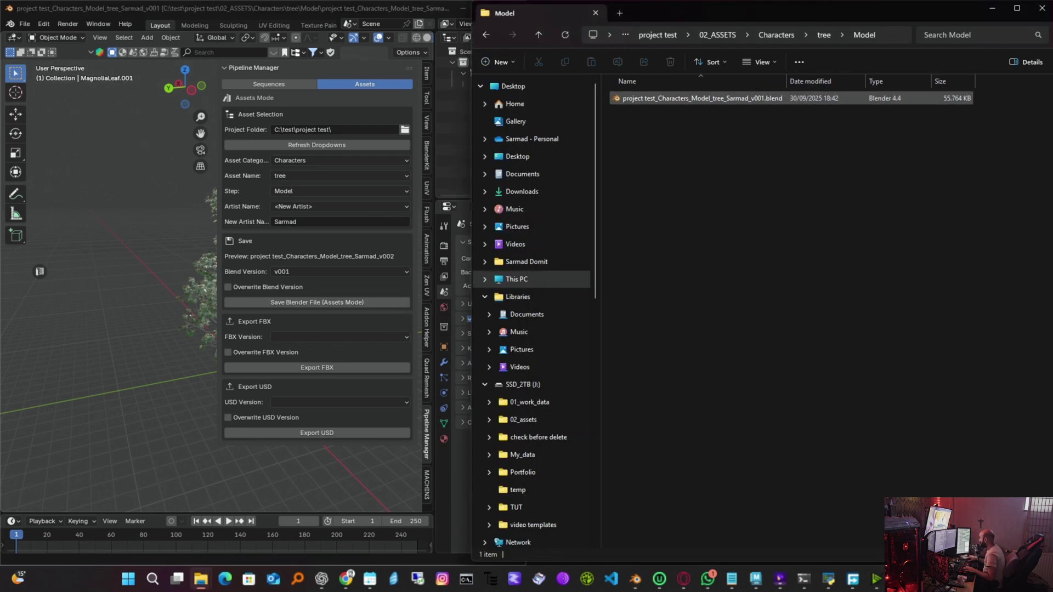
click(703, 98)
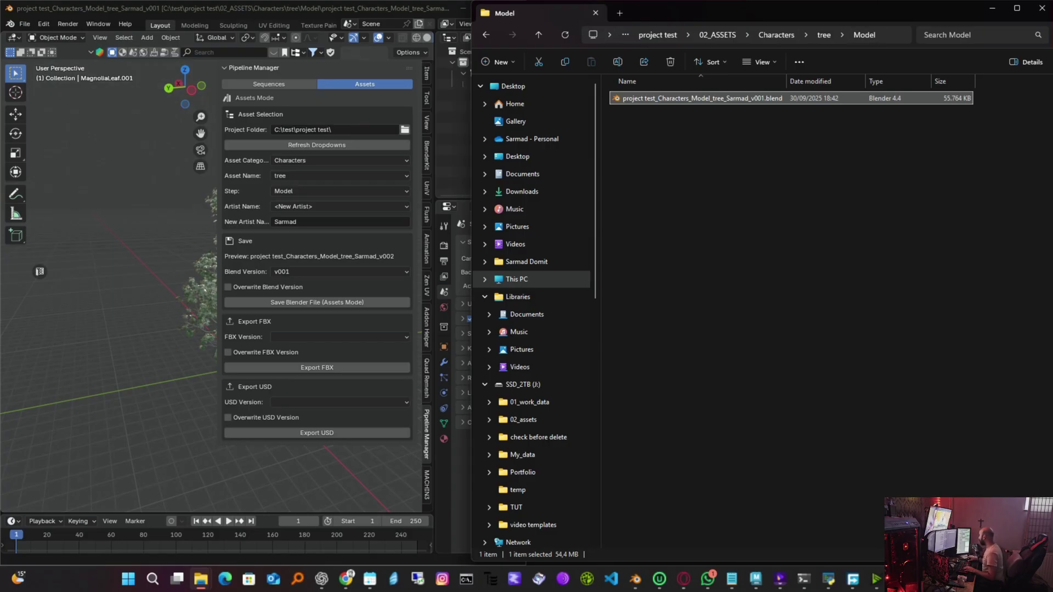
click(893, 35)
Step: Keep blend version v001 chosen and save the tree scene again as the v002 blend file in the Model folder
click(340, 273)
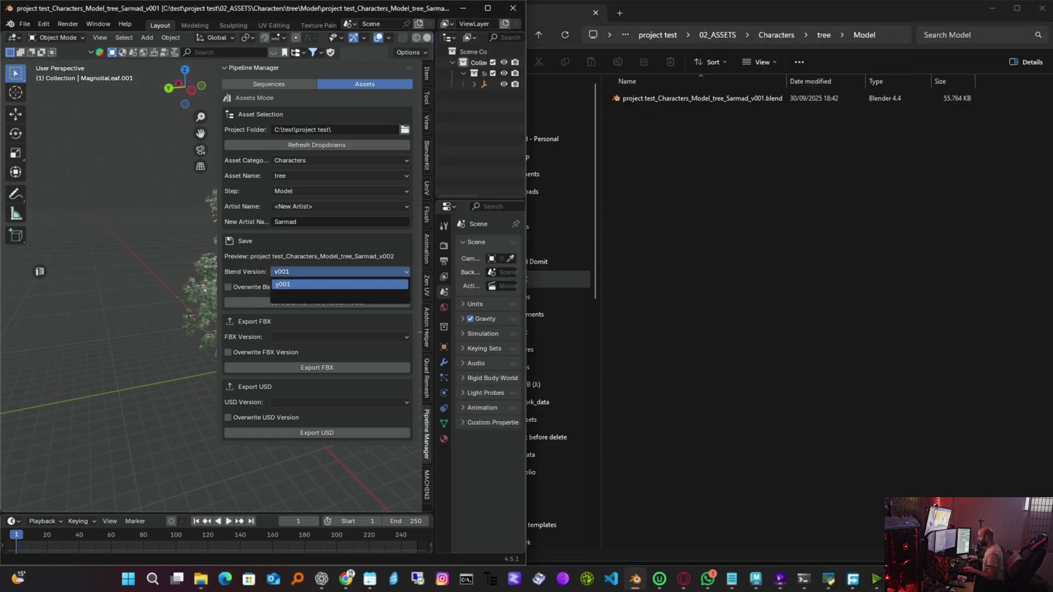
click(340, 283)
click(317, 302)
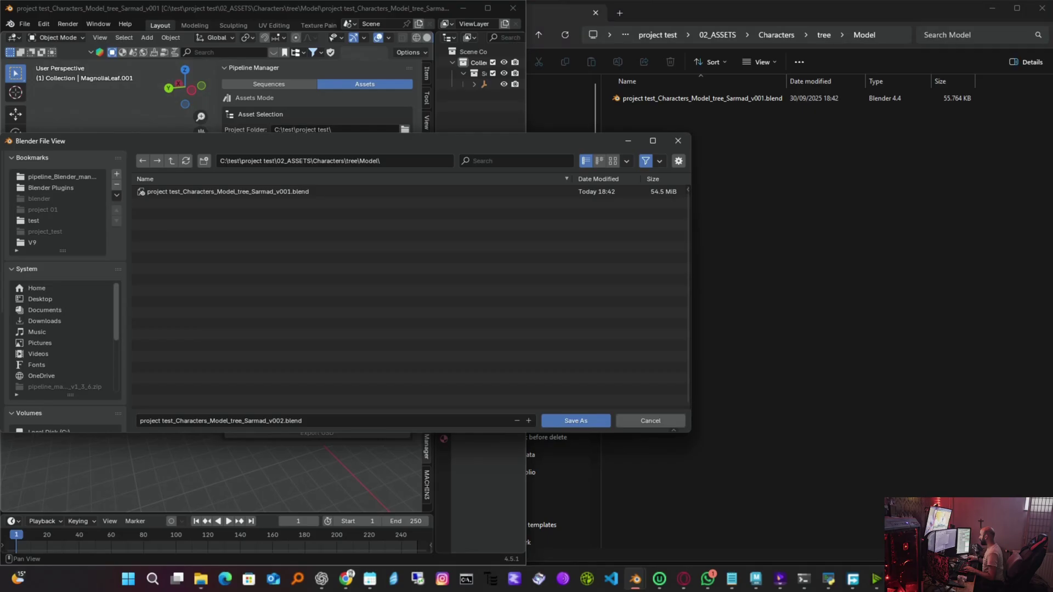
click(576, 420)
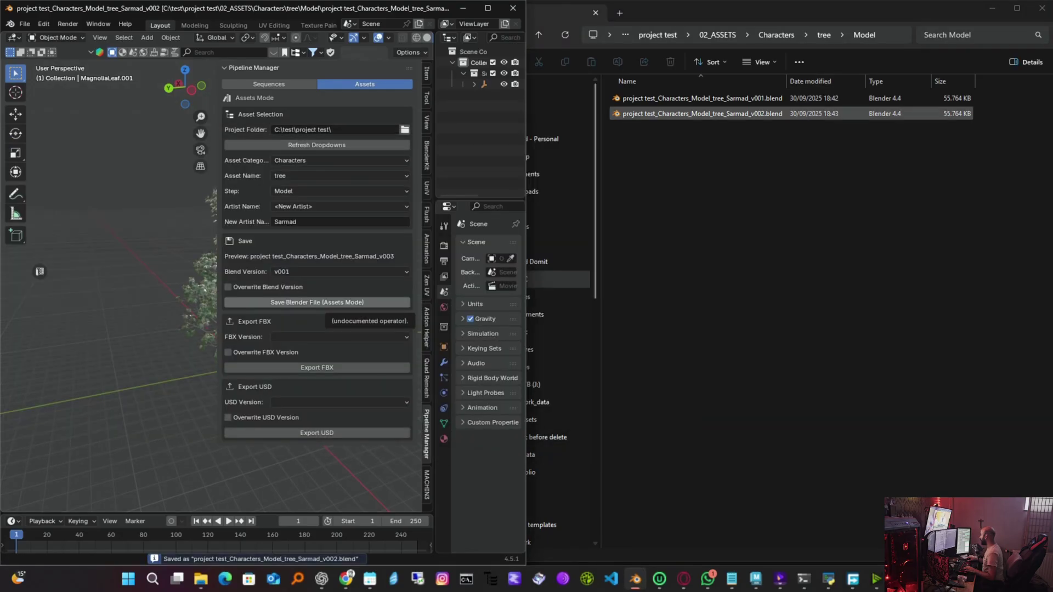
Step: Set the tree asset's blend version to v002, leaving the overwrite option off
click(285, 272)
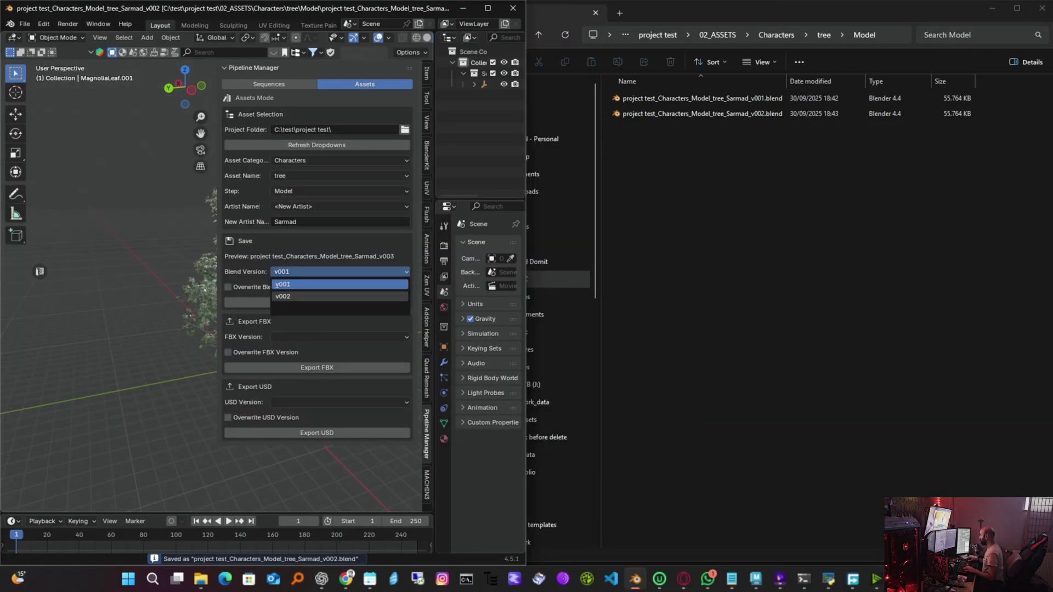
click(284, 296)
click(229, 287)
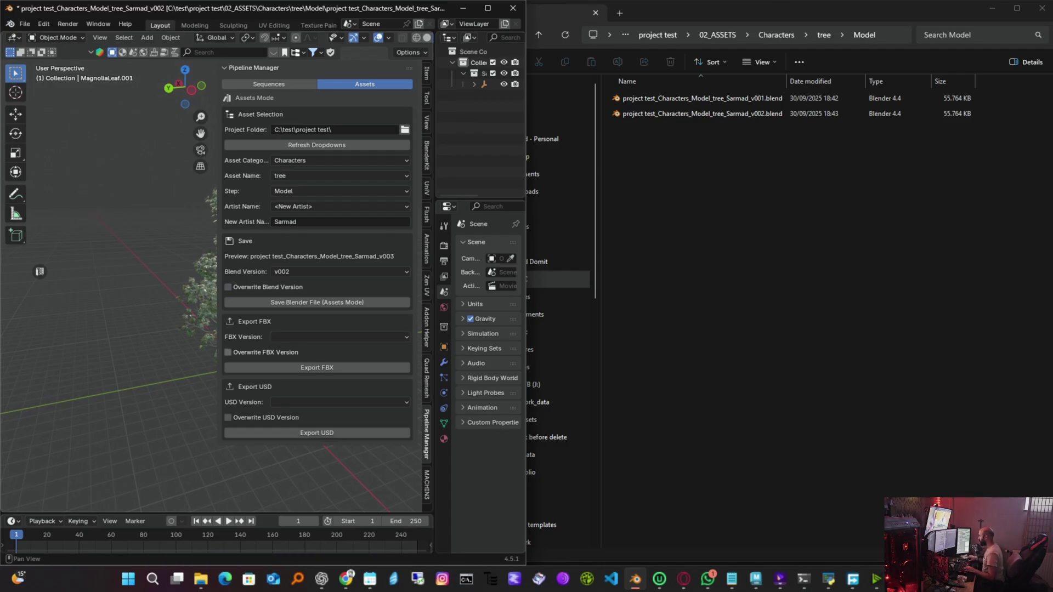
Step: Export the tree as a Lookdev v001 FBX file into the Export\FBX\Model_tree folder
click(332, 367)
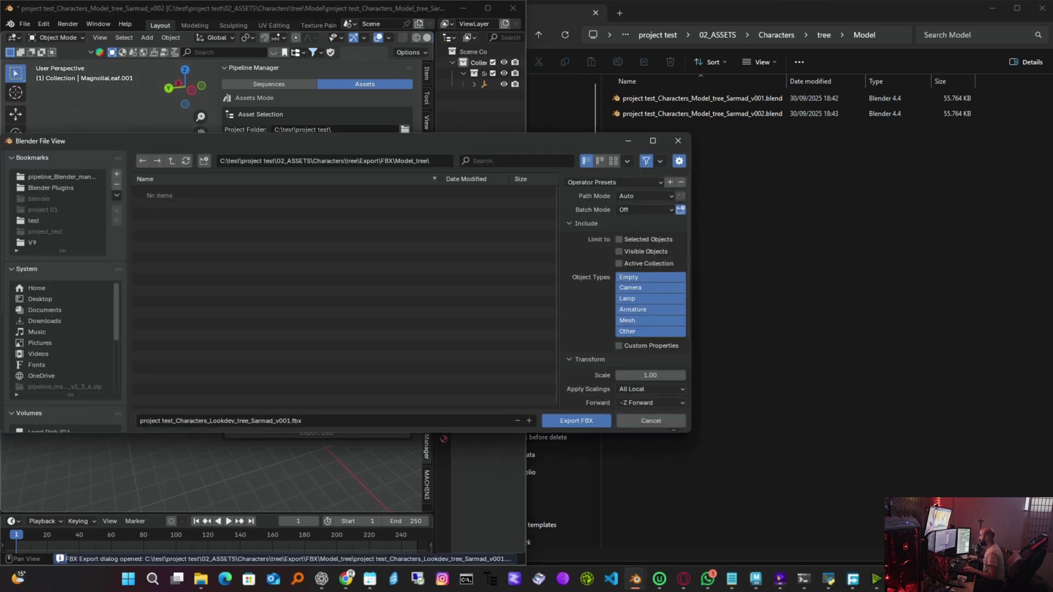
click(335, 161)
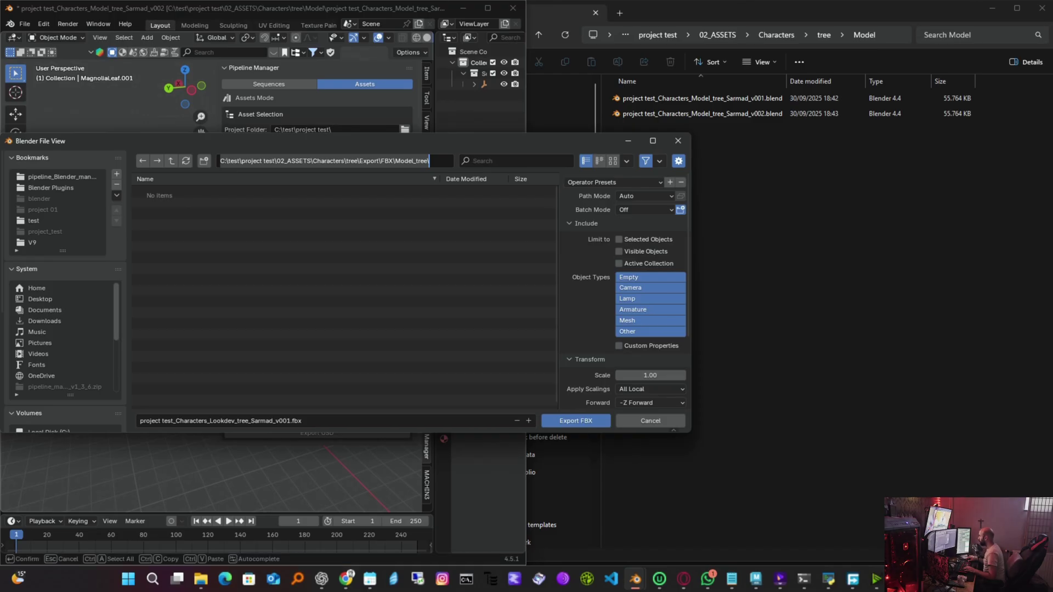
key(Return)
click(549, 421)
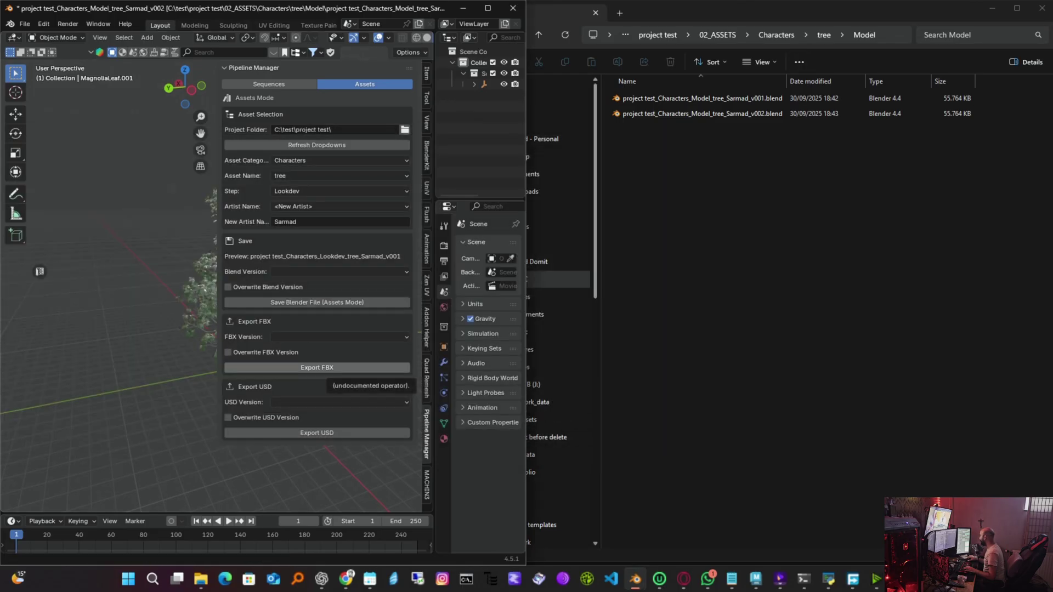
Step: Open the tree's Export\FBX\Model_tree folder in File Explorer and examine the exported FBX file's full name
click(824, 35)
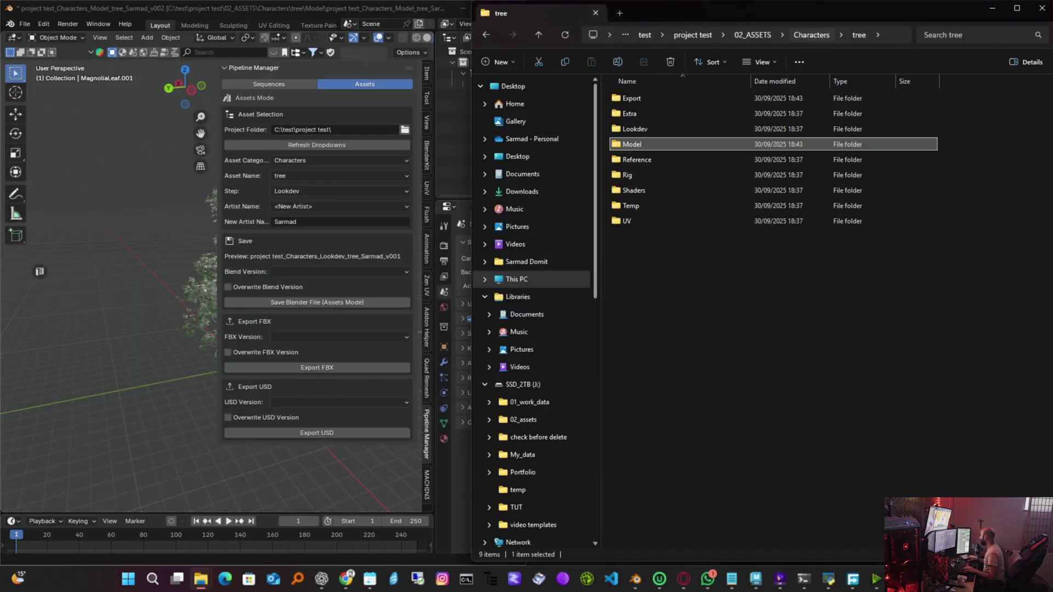
double_click(632, 98)
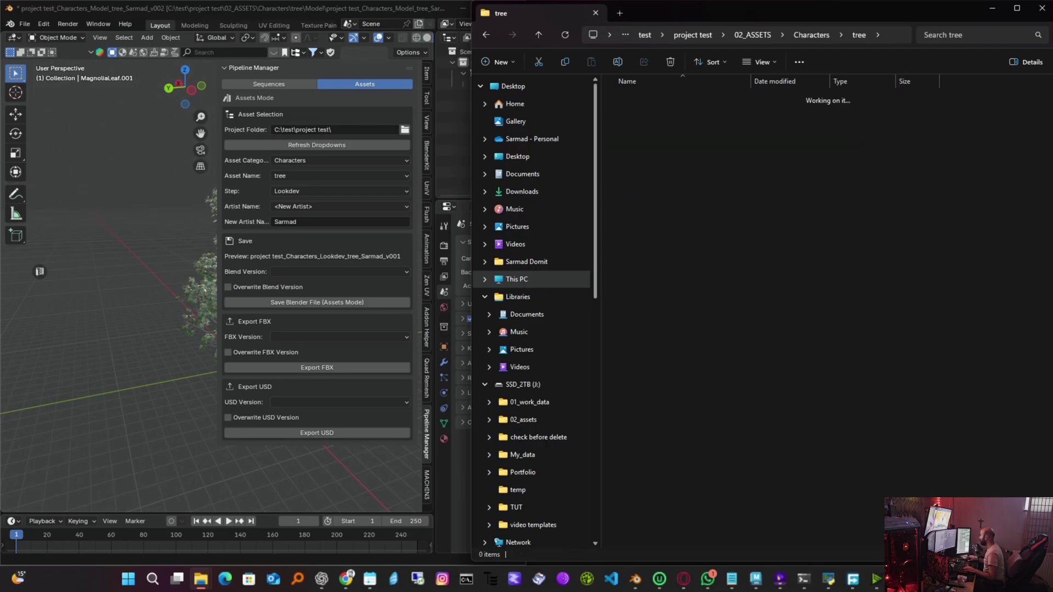
key(Return)
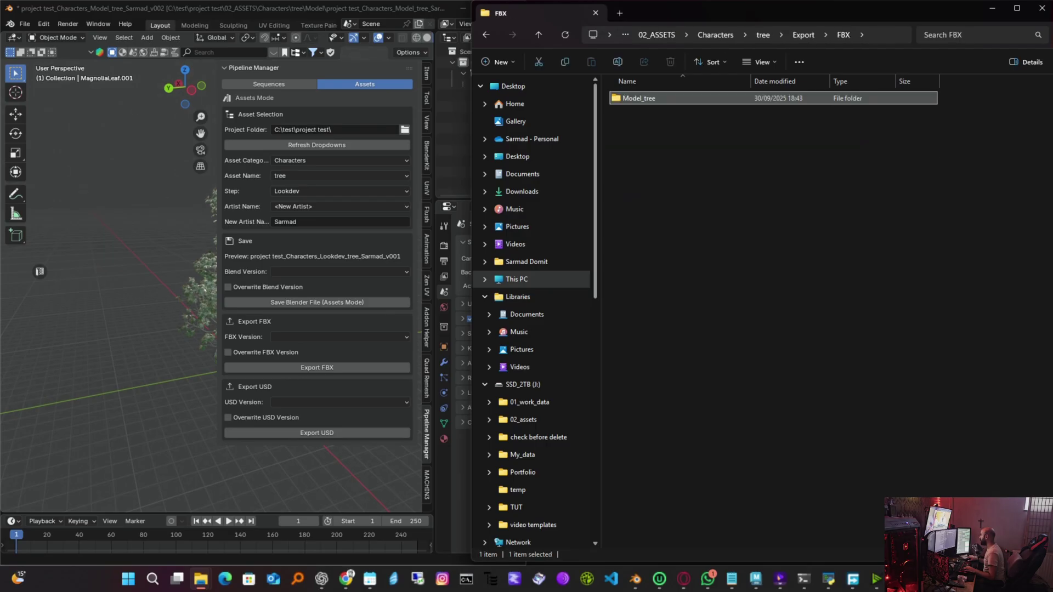
key(Return)
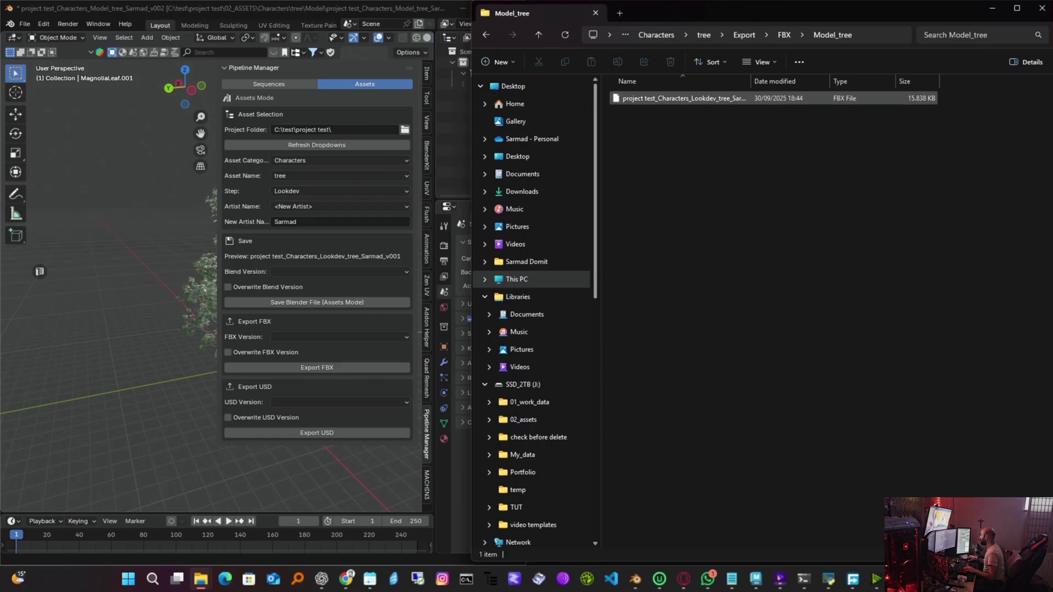
double_click(751, 81)
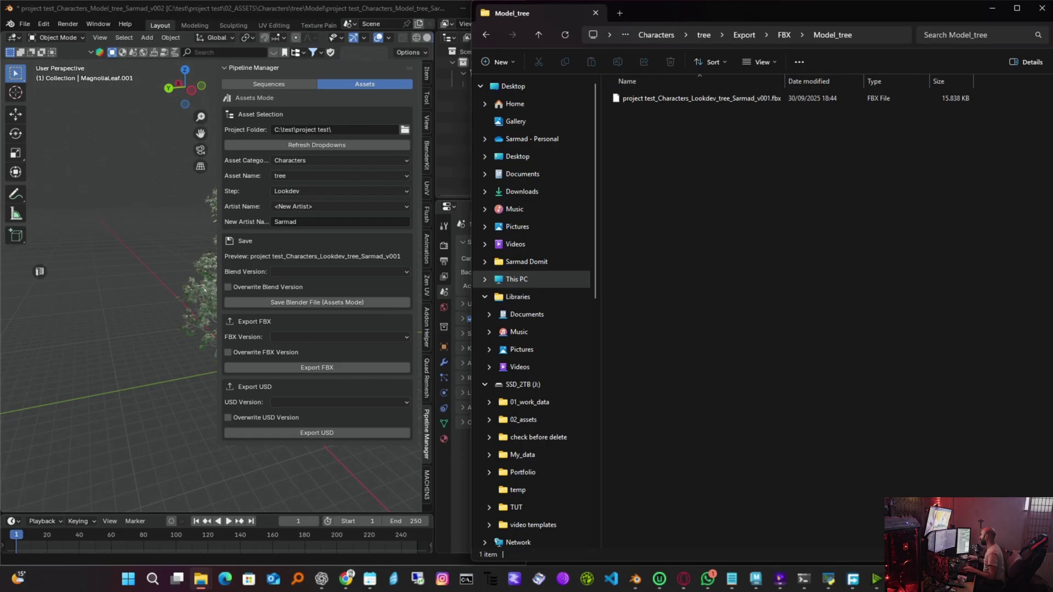
drag(953, 233, 626, 99)
click(653, 170)
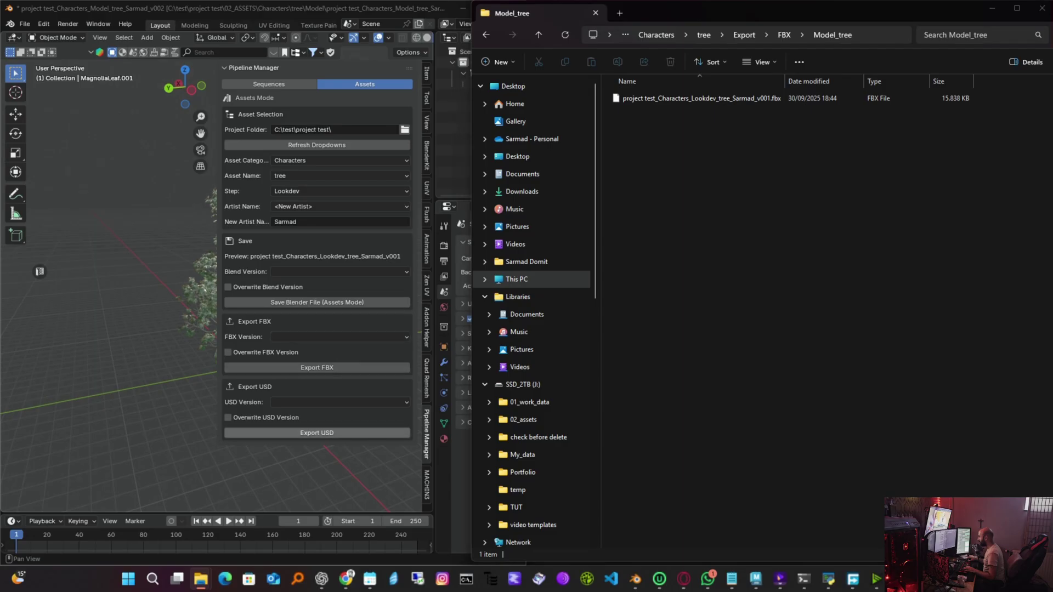
Step: Export the tree as a USD file for the Lookdev step and as a v001 USD file for the Model step
click(317, 433)
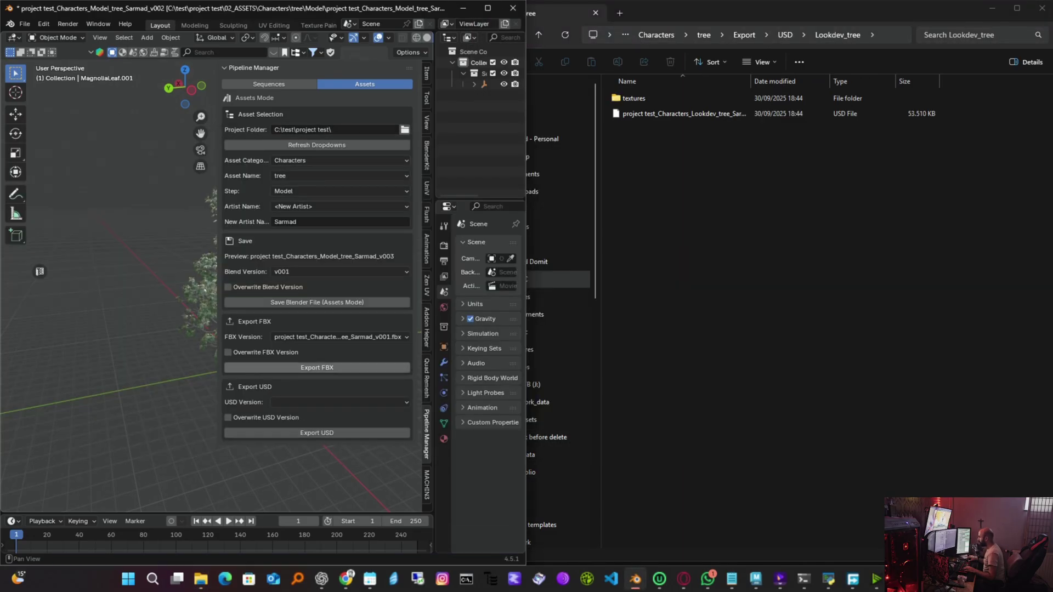
click(318, 433)
click(576, 420)
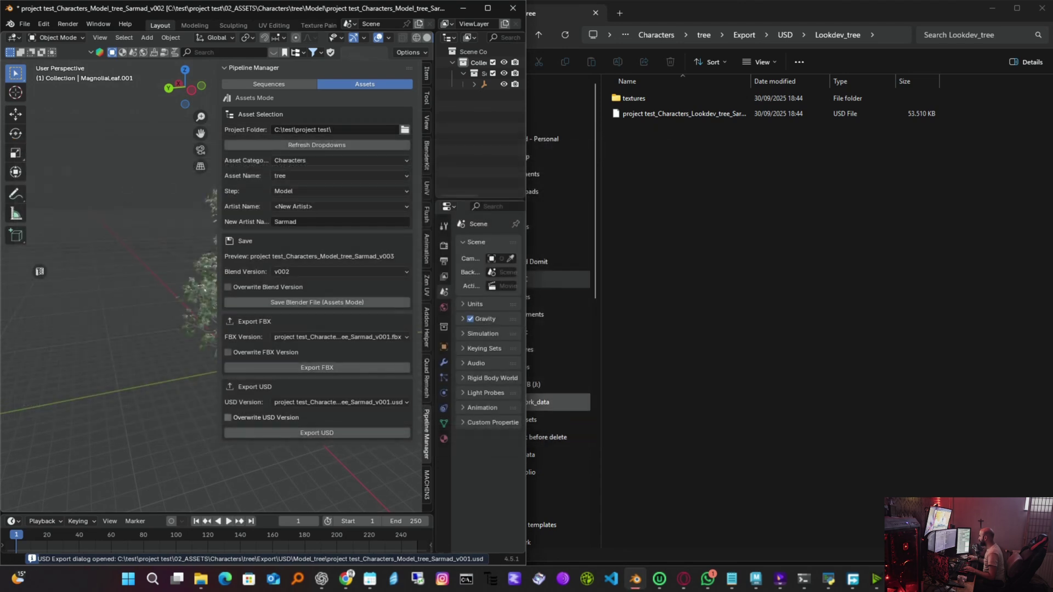
Step: Open the Model_tree folder under the tree's Export\USD folder in File Explorer to check the exported USD file
click(786, 35)
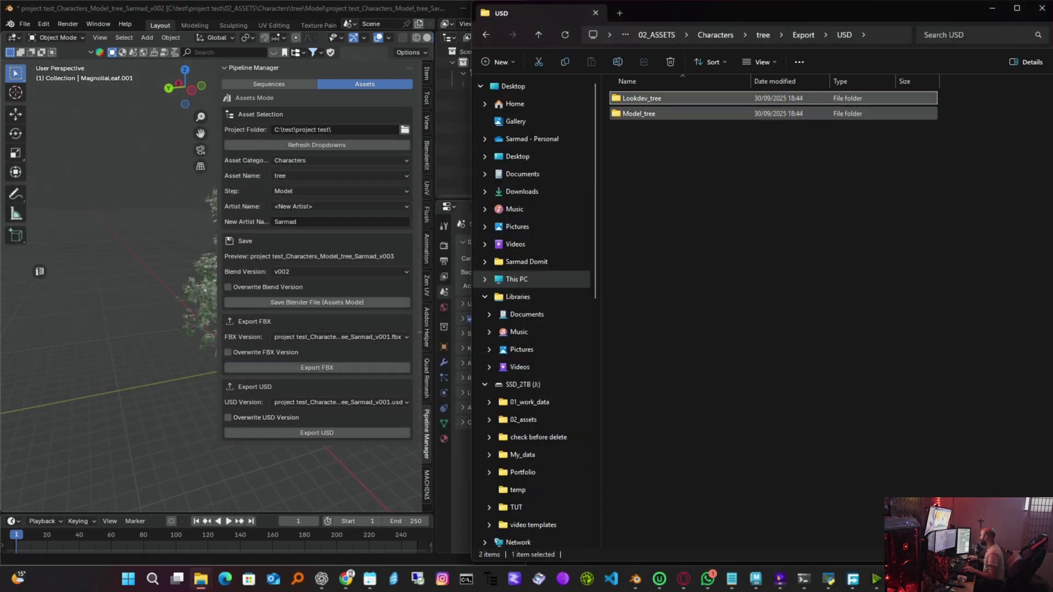
click(639, 114)
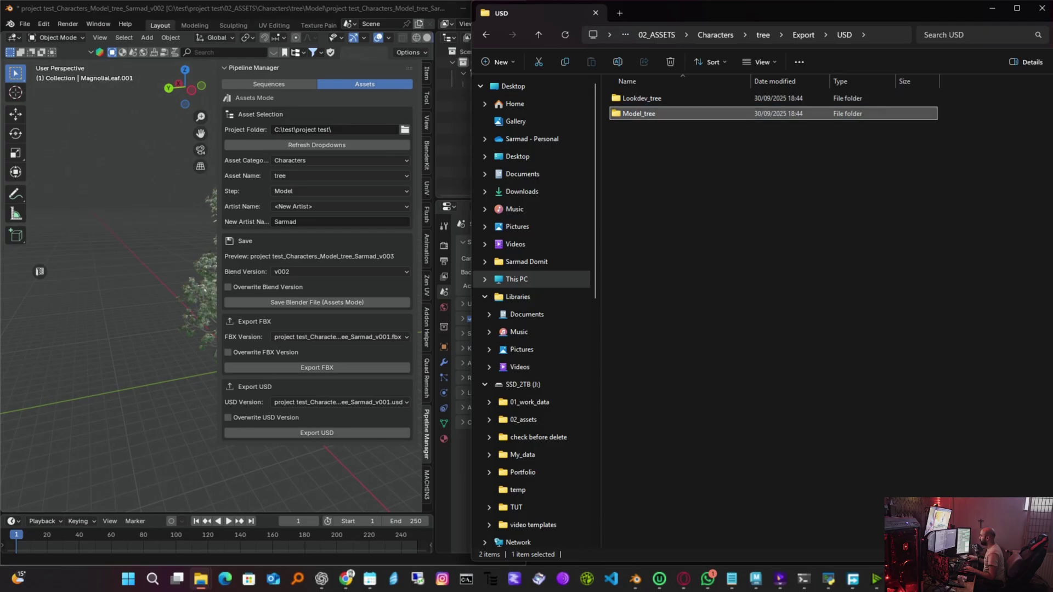
double_click(639, 113)
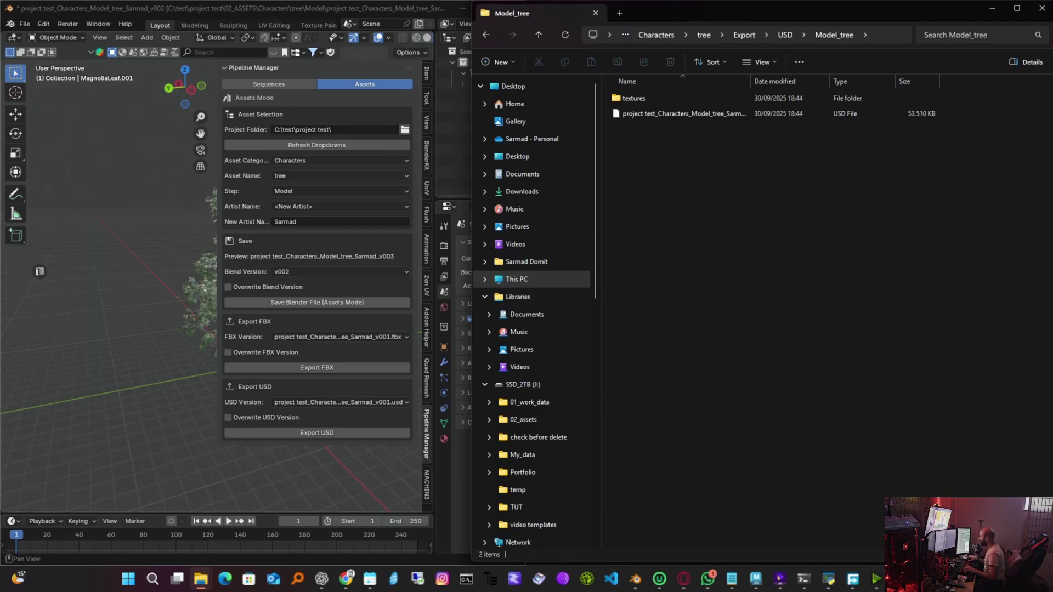
Step: Choose the saved artist for the tree asset, keep the Lookdev v001 FBX version selected, and refresh the dropdowns
click(340, 206)
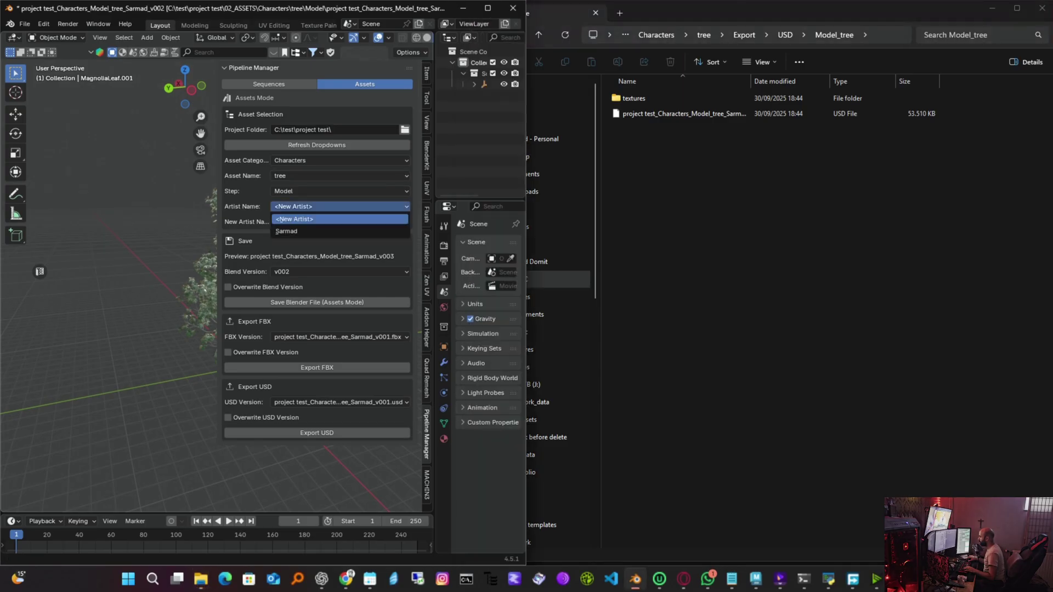
click(308, 231)
click(340, 322)
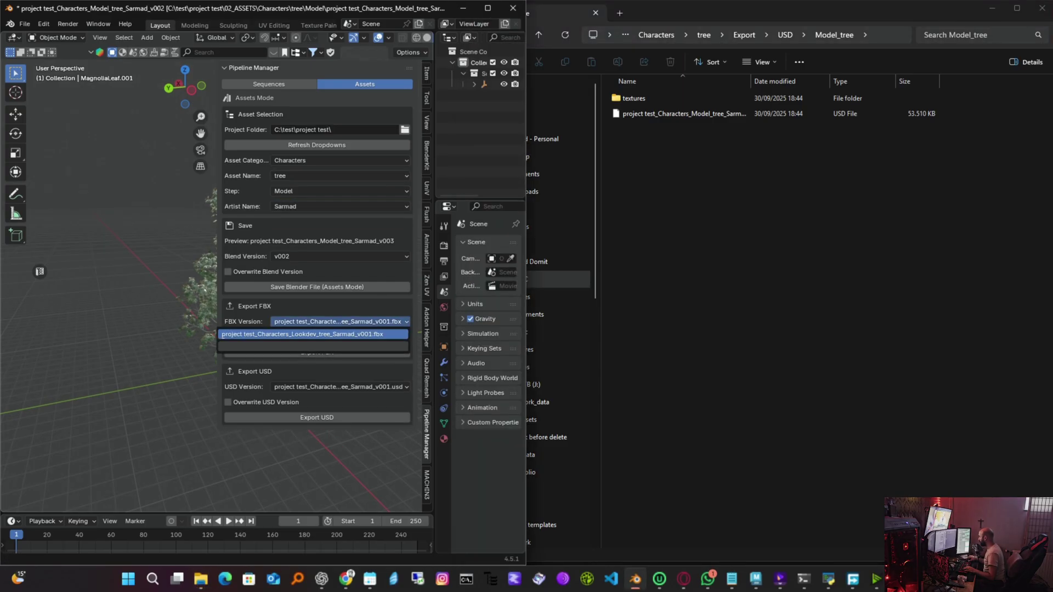
click(312, 334)
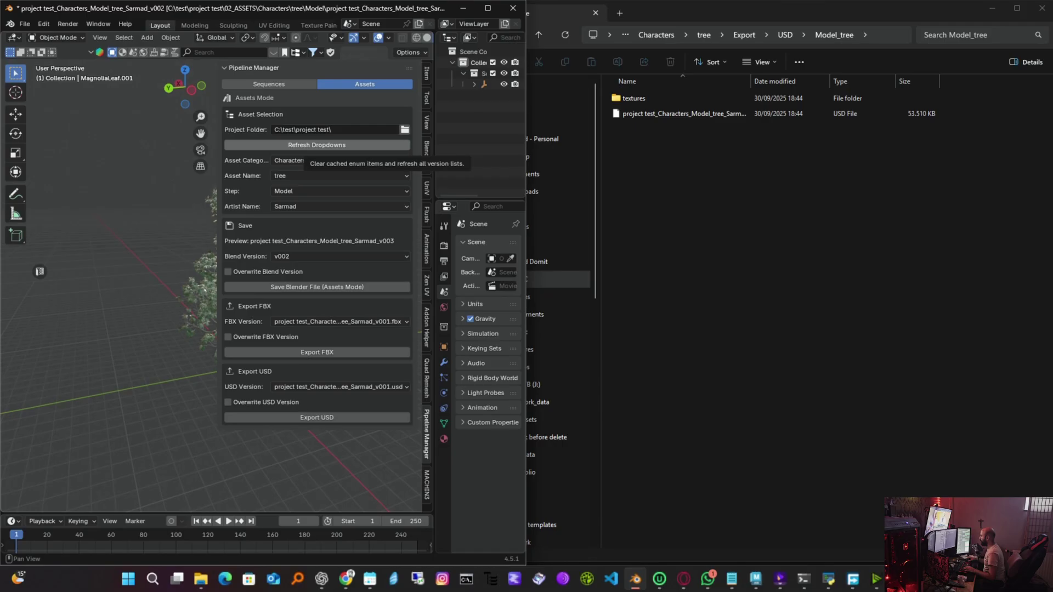
click(307, 145)
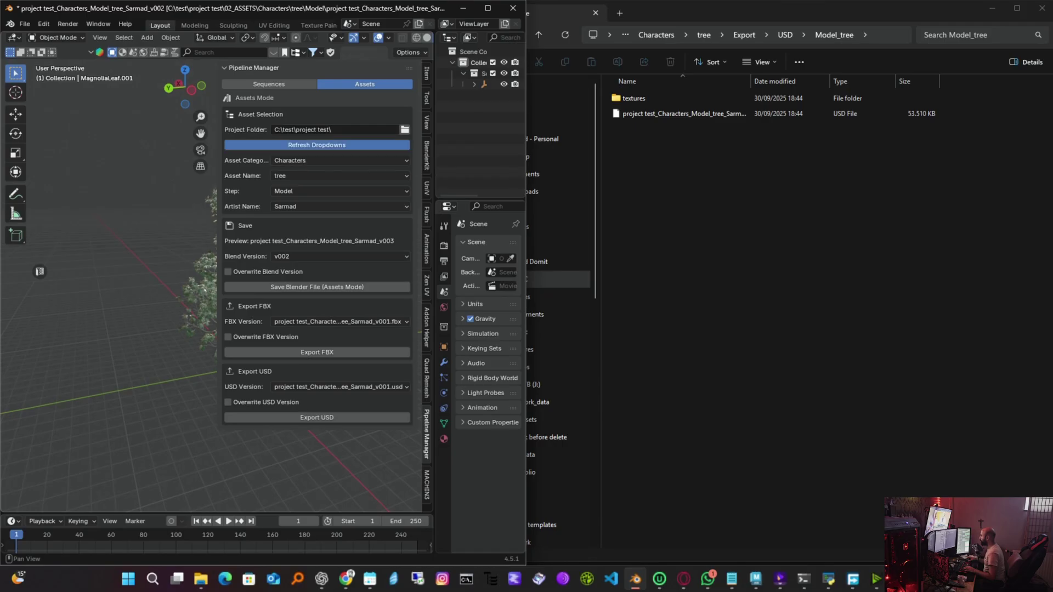
Step: In Sequences mode, import the tree asset for the Model step as .fbx, using the Lookdev v001 file
click(269, 83)
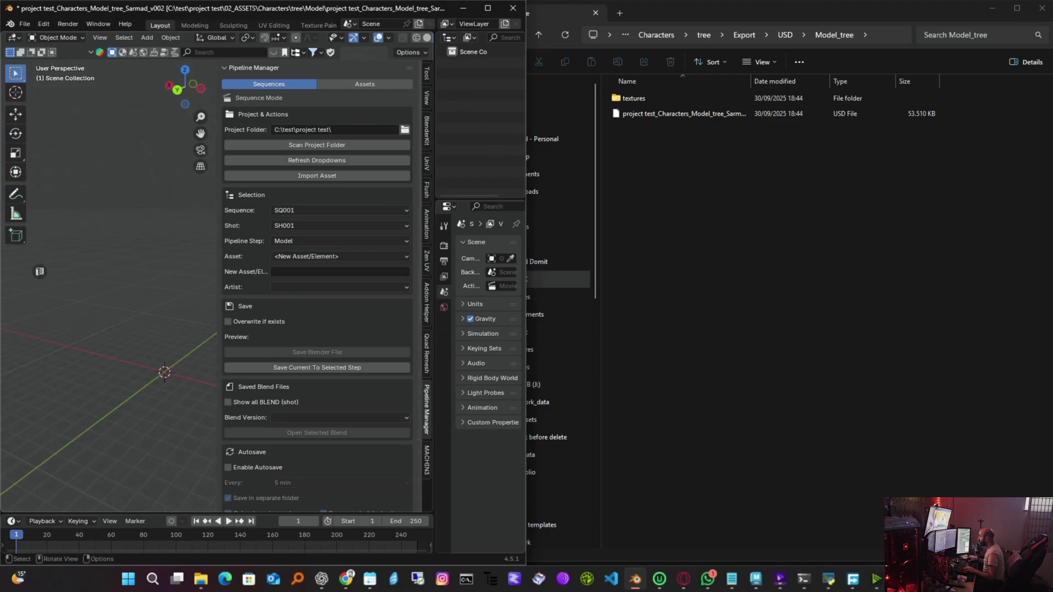
middle_drag(123, 307, 87, 293)
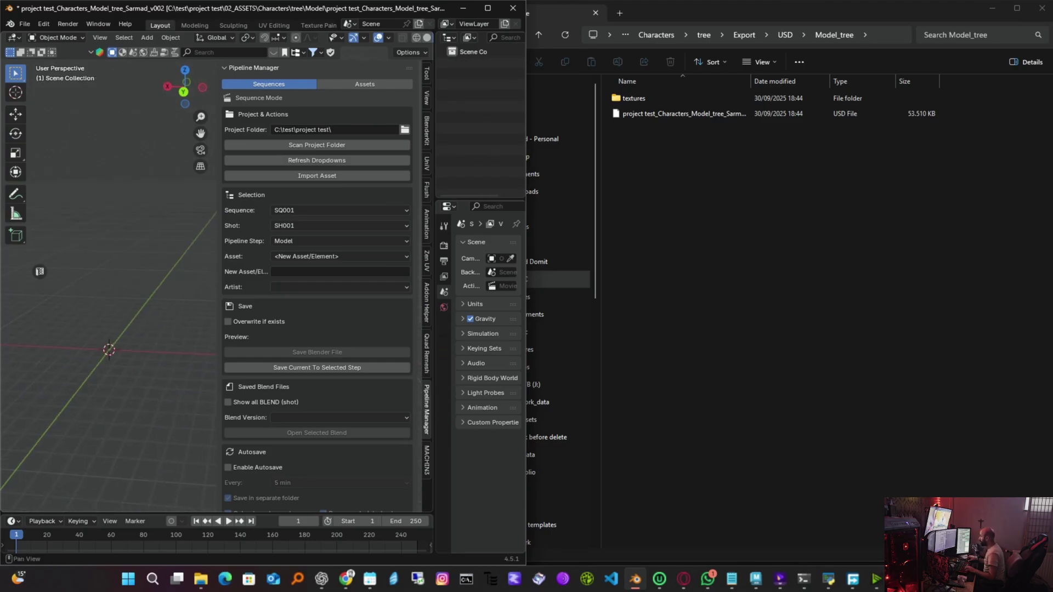
click(318, 176)
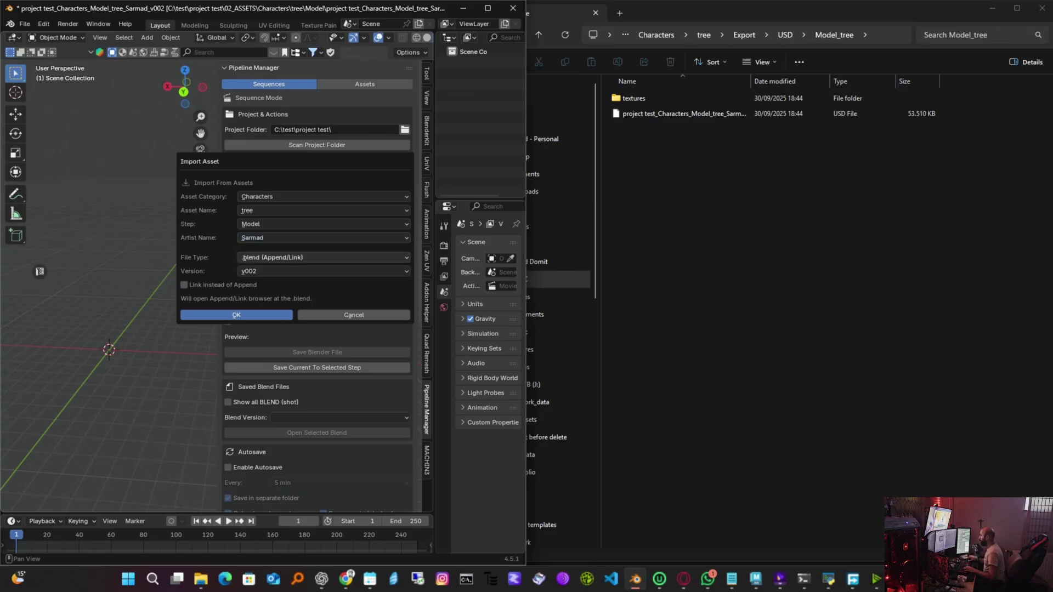
click(274, 258)
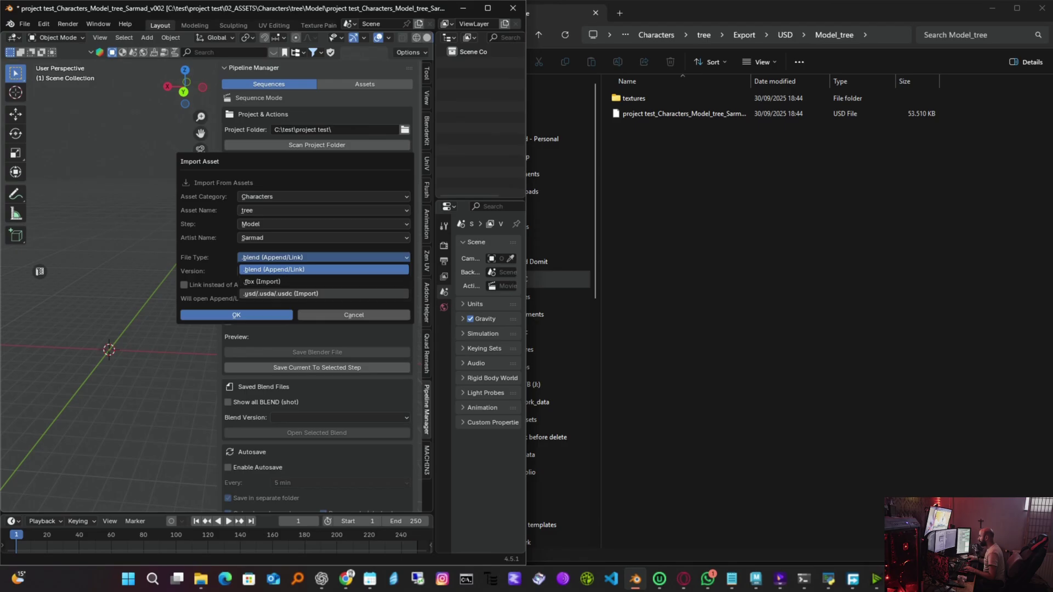
click(275, 269)
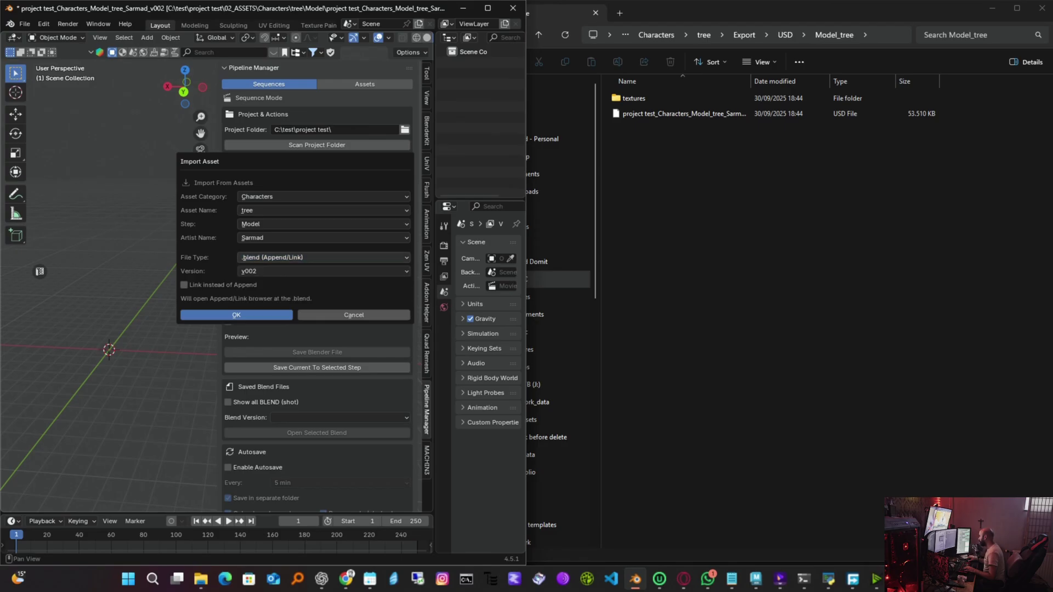
click(275, 257)
click(274, 258)
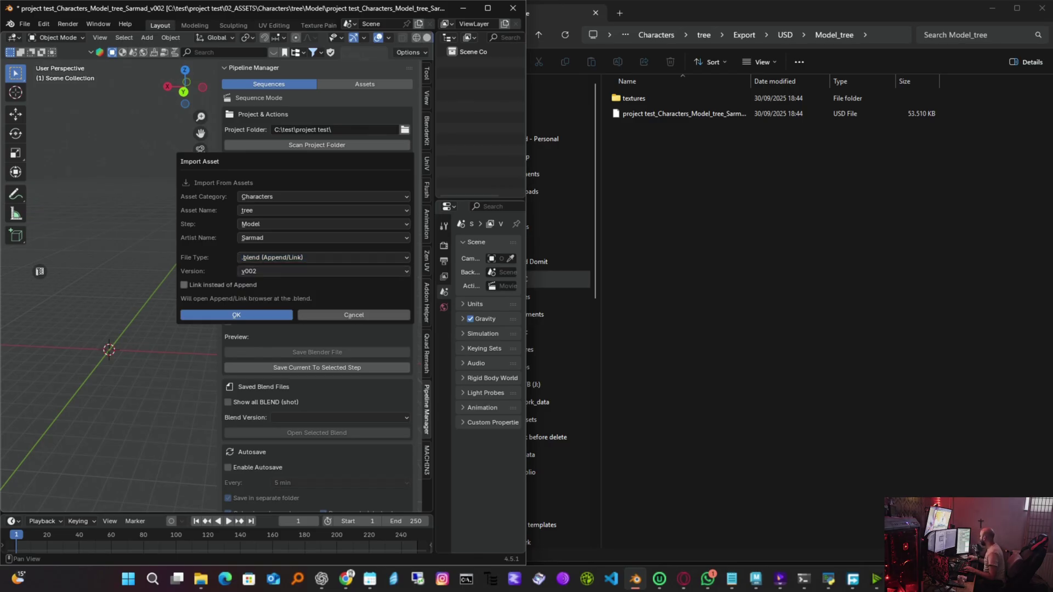
click(269, 257)
click(261, 282)
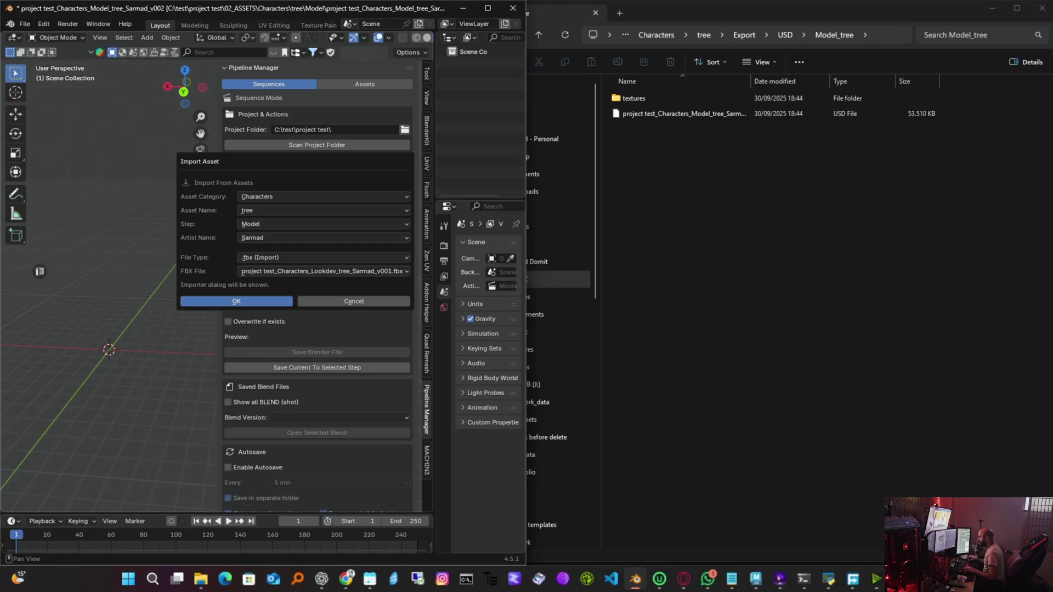
click(236, 301)
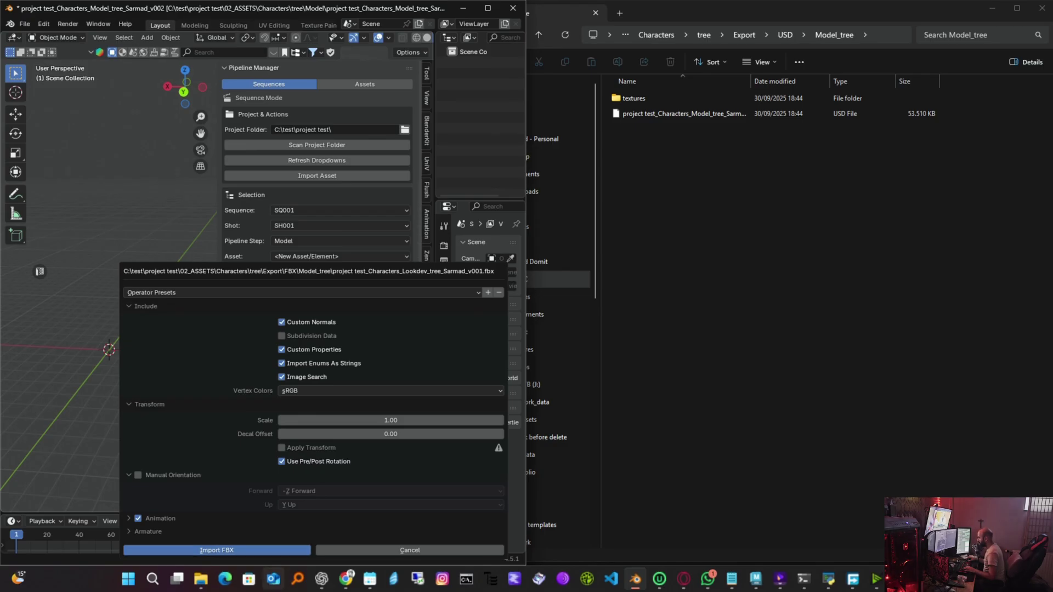
Step: Save the scene as the tree's v001 Blender file in the Anim step of SQ001, SH001
scroll(121, 274, down, 1)
scroll(109, 280, up, 3)
middle_drag(105, 286, 135, 267)
scroll(151, 268, down, 2)
scroll(134, 268, up, 6)
scroll(39, 271, down, 7)
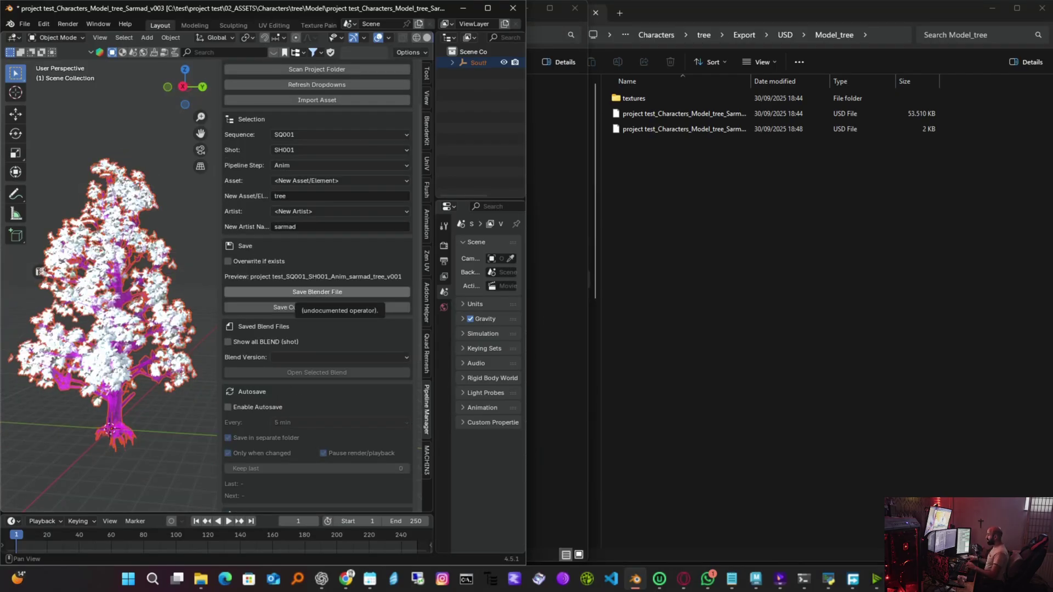
click(296, 308)
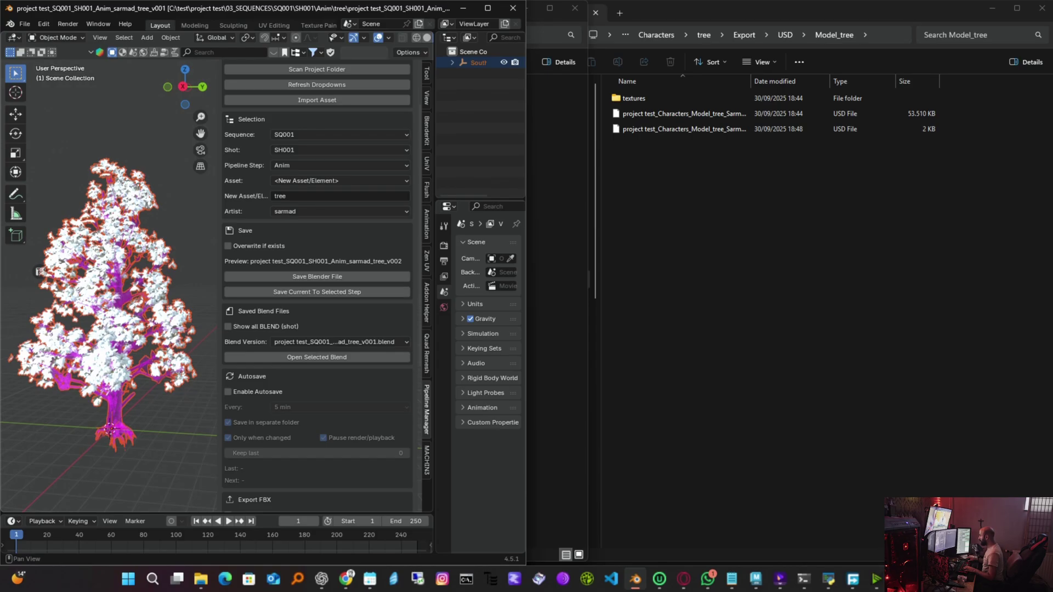
Step: In File Explorer, open project test\03_SEQUENCES\SQ001\SH001\Anim\tree and examine the saved Blender file's full name
click(735, 192)
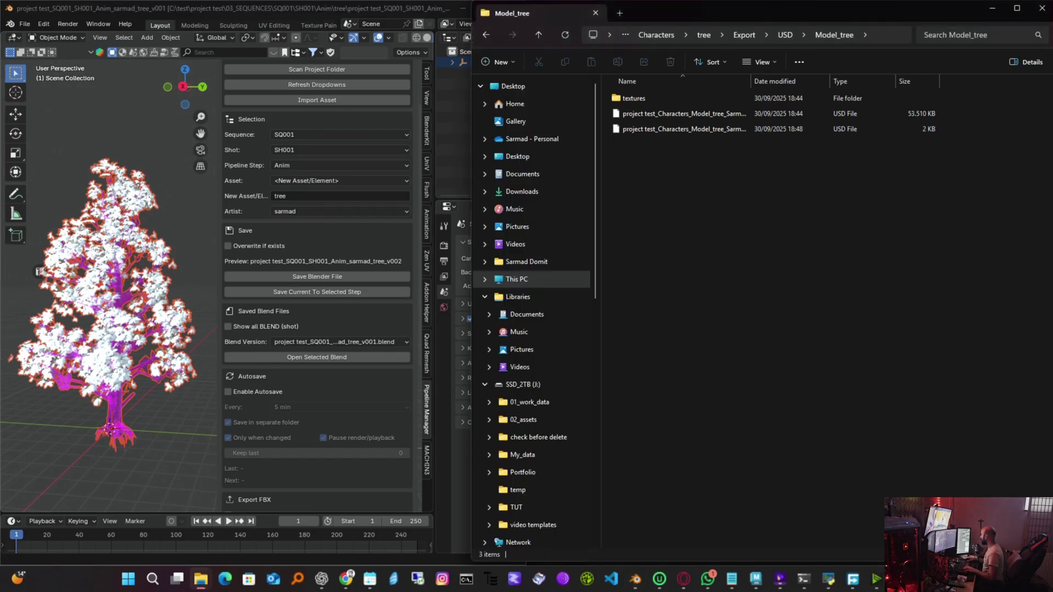
click(656, 35)
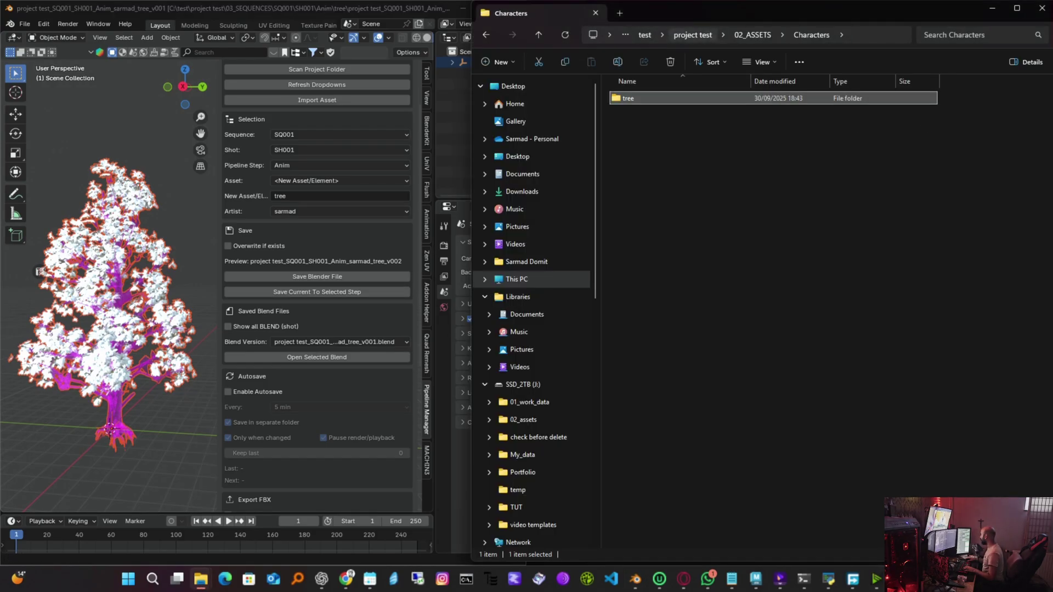
click(694, 35)
click(661, 128)
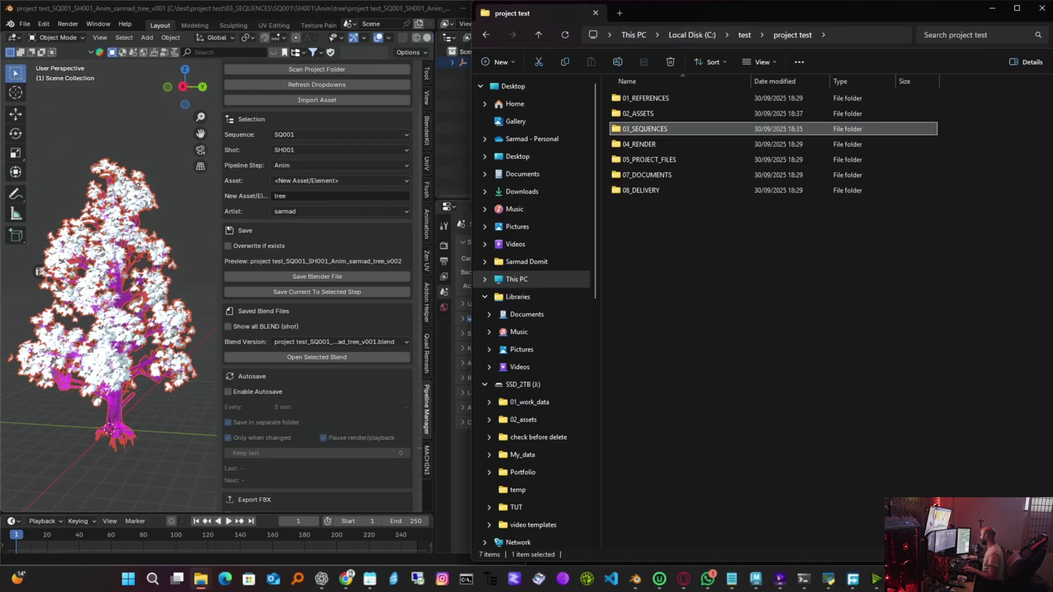
double_click(661, 129)
double_click(661, 98)
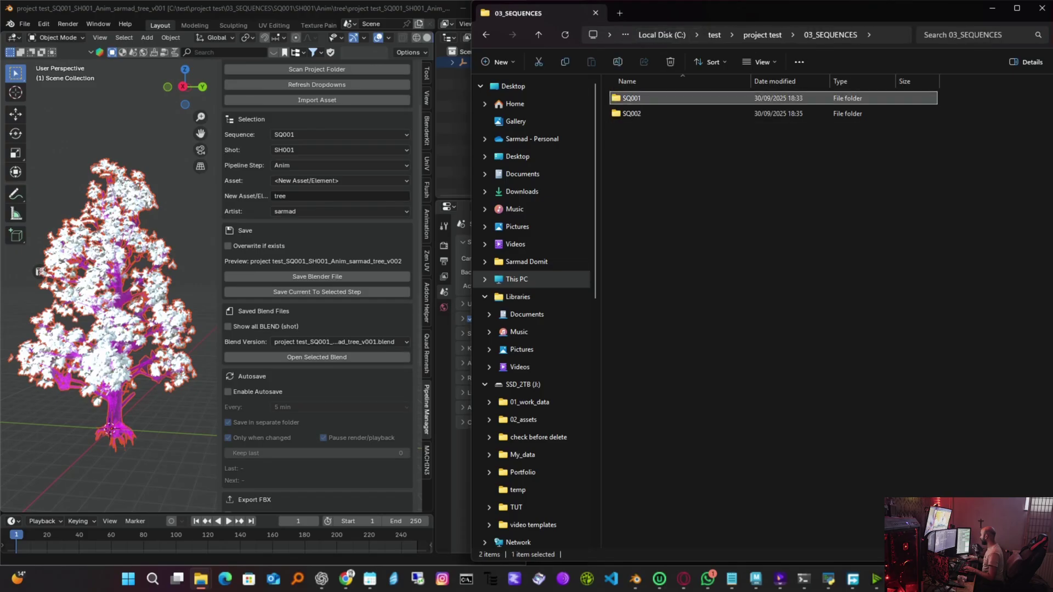
click(661, 98)
double_click(661, 98)
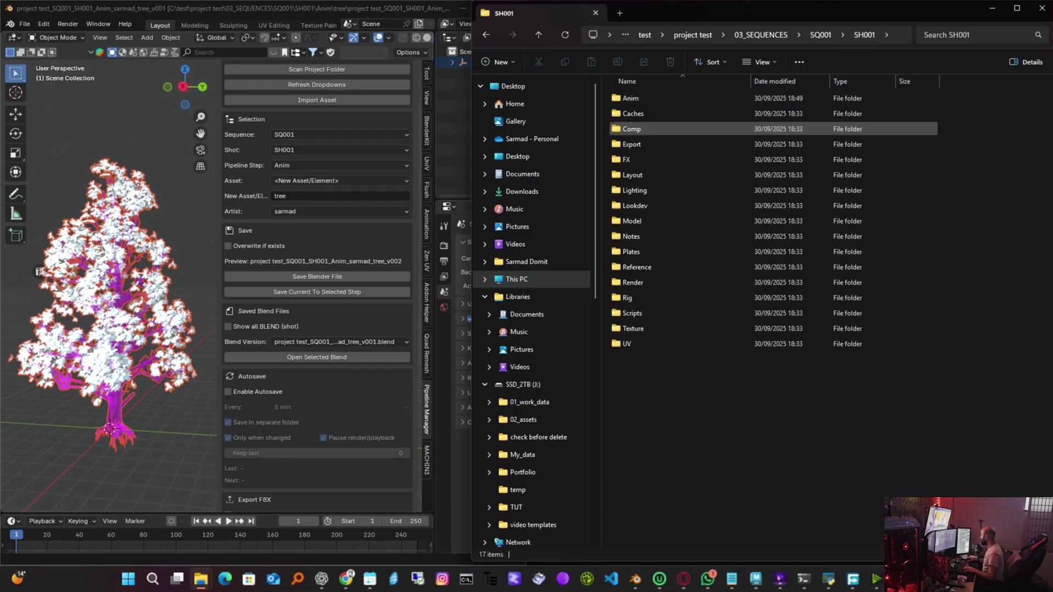
double_click(661, 98)
click(661, 99)
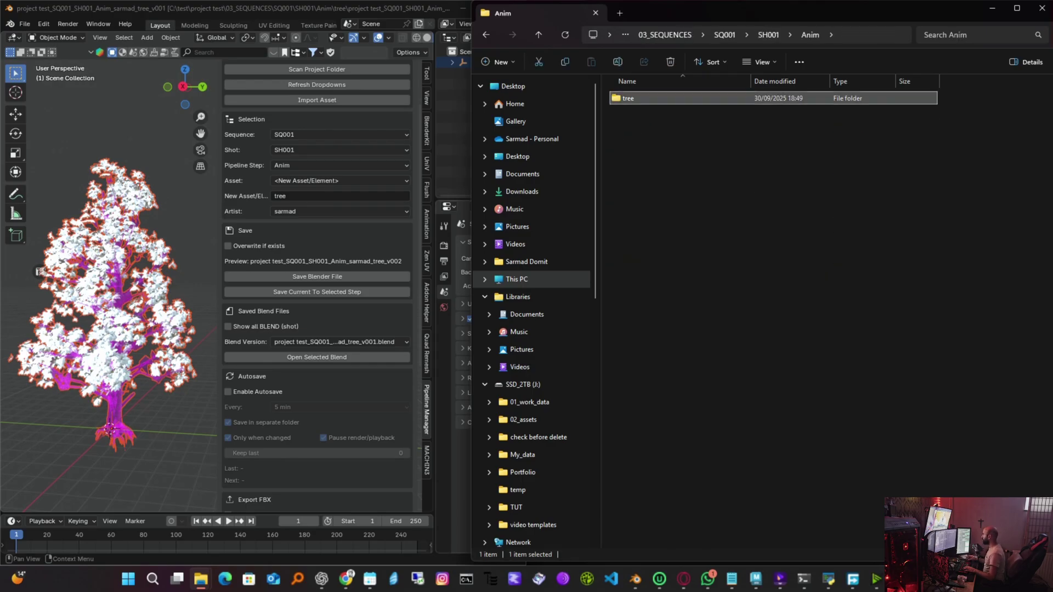
key(Return)
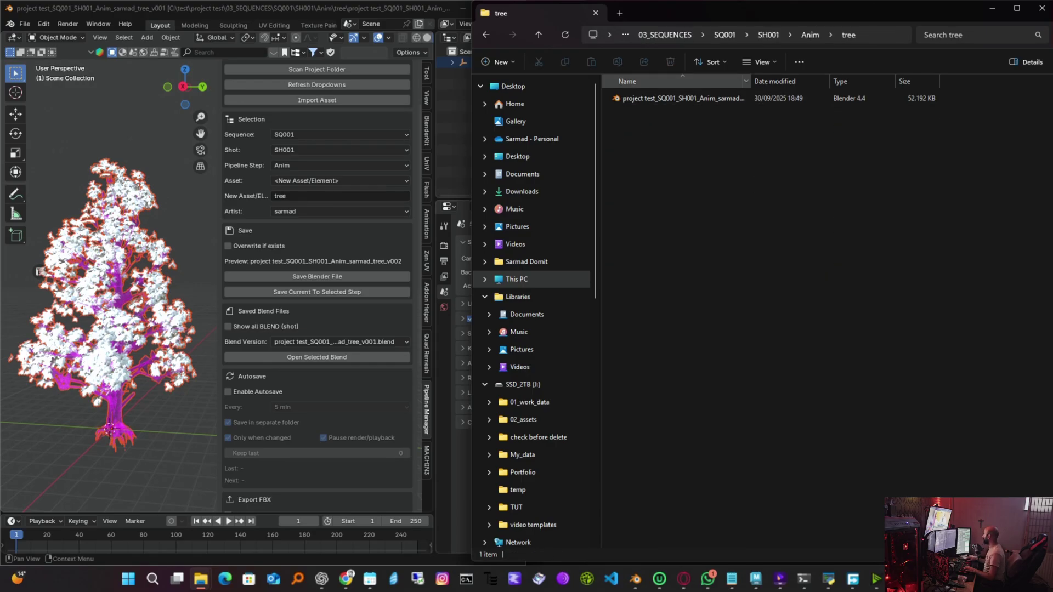
key(Down)
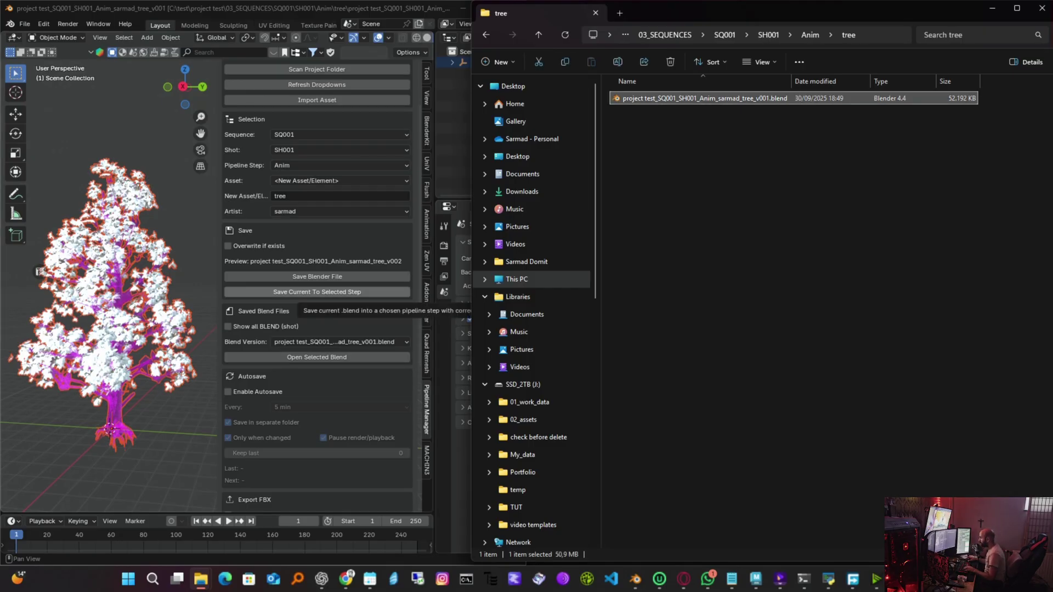
Step: Set the pipeline step of SQ001, SH001 to Lookdev and keep the artist set to <New Artist>
click(282, 166)
click(283, 165)
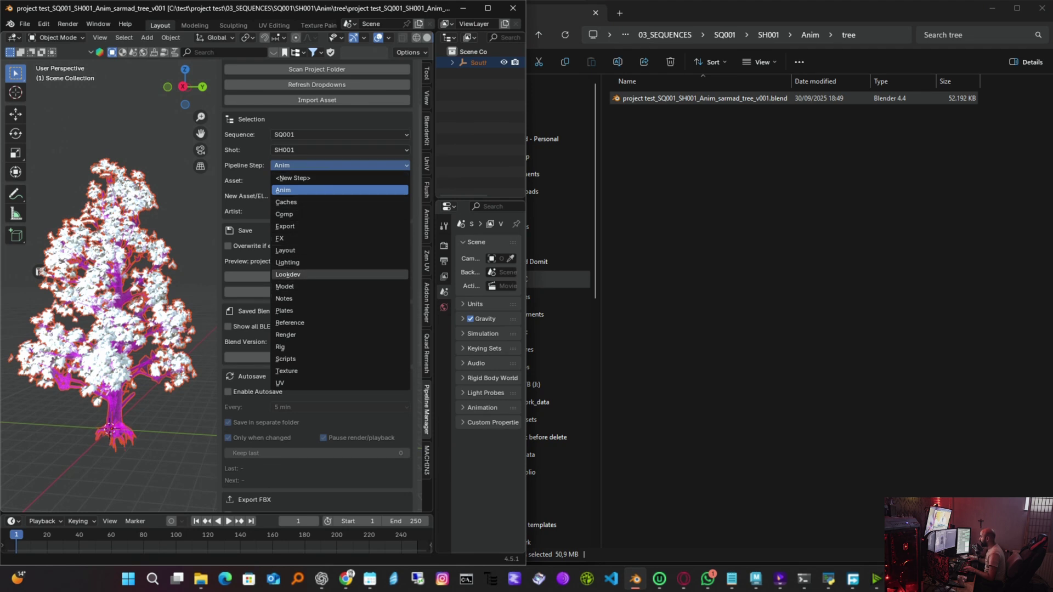
click(288, 274)
click(307, 165)
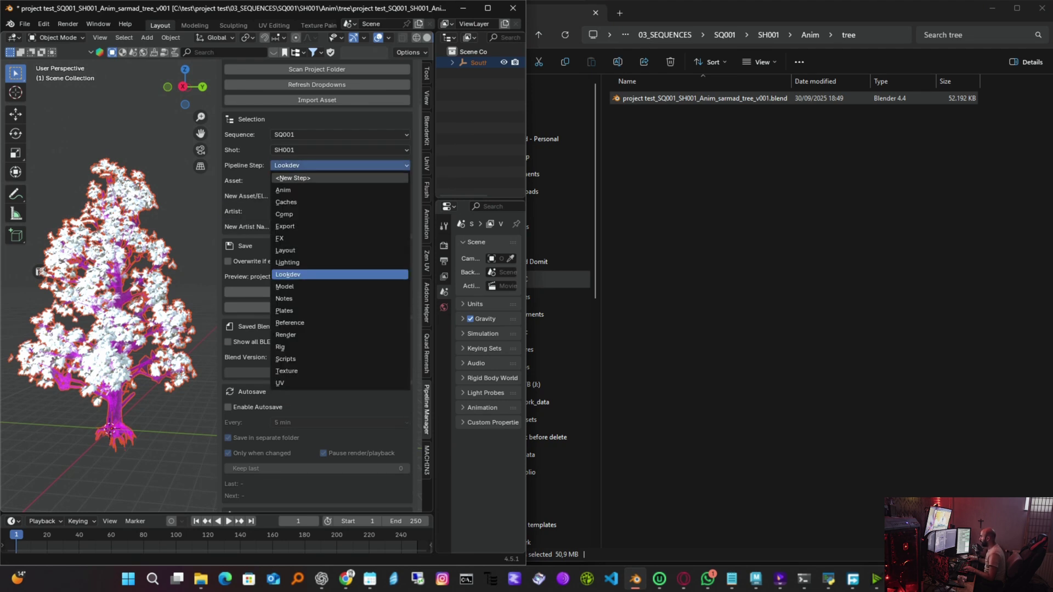
click(296, 212)
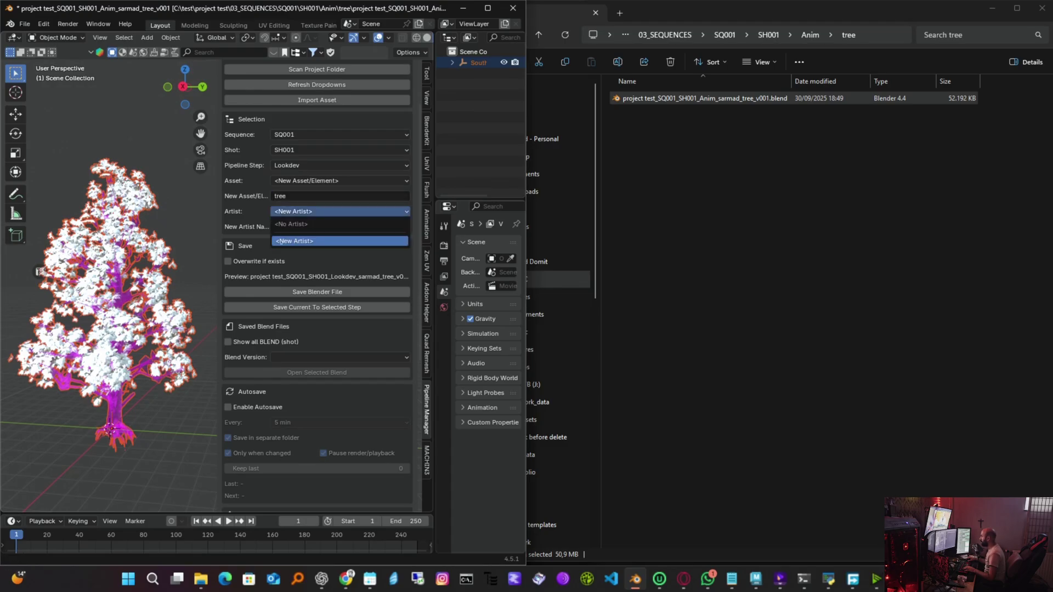
click(282, 242)
click(296, 211)
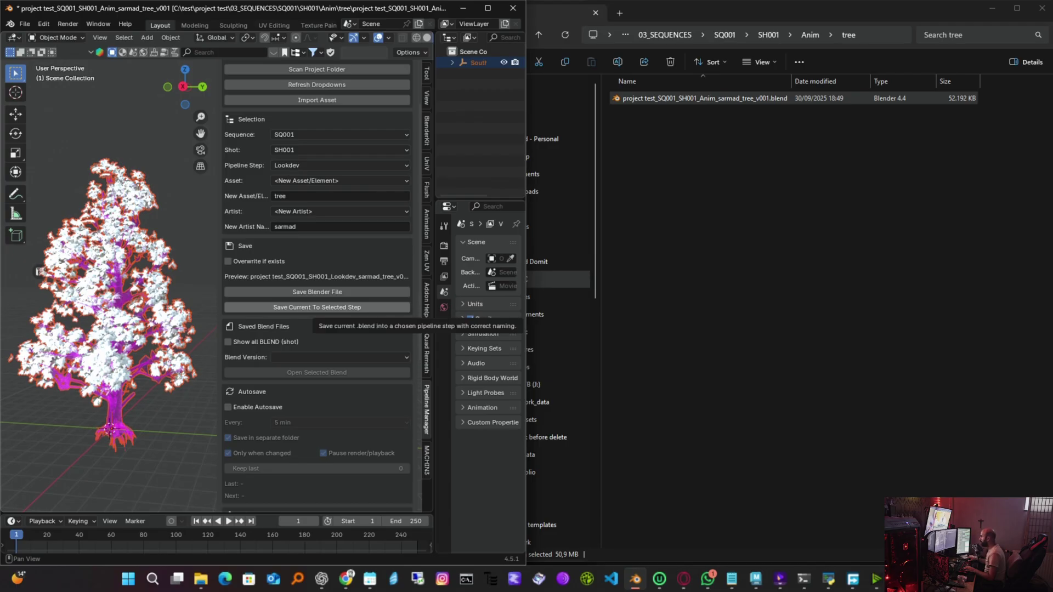
Step: Save the current Blender file to the Lookdev target step, incrementing to the next version if the target exists
click(317, 307)
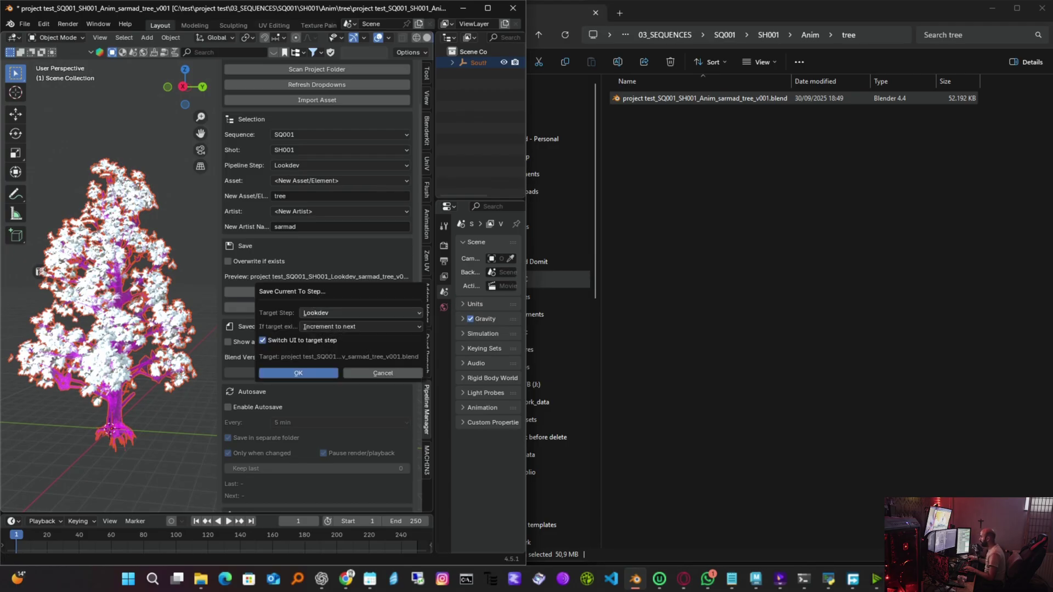
click(360, 313)
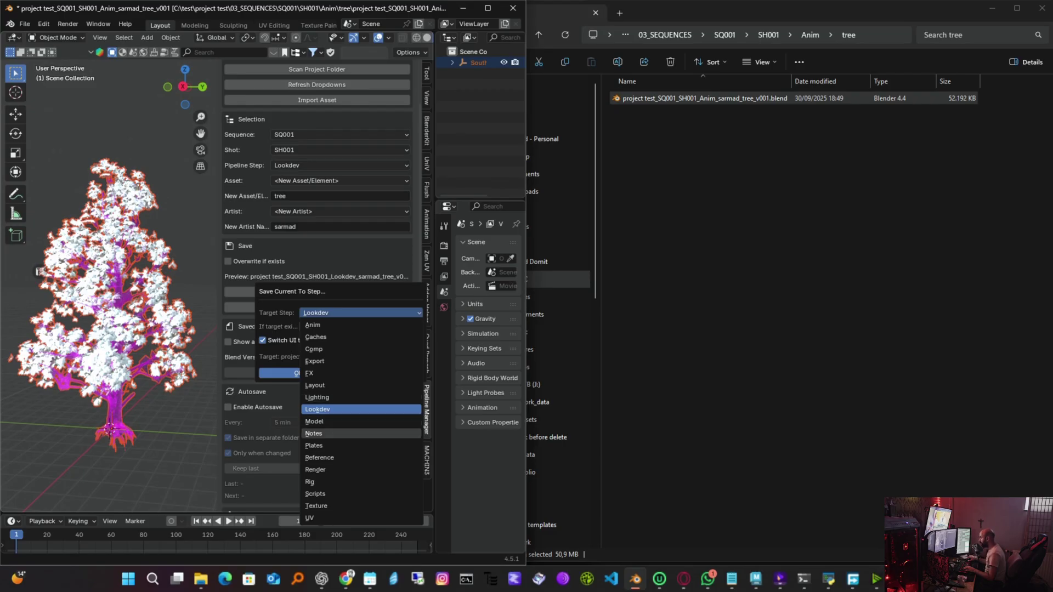
click(346, 410)
key(Return)
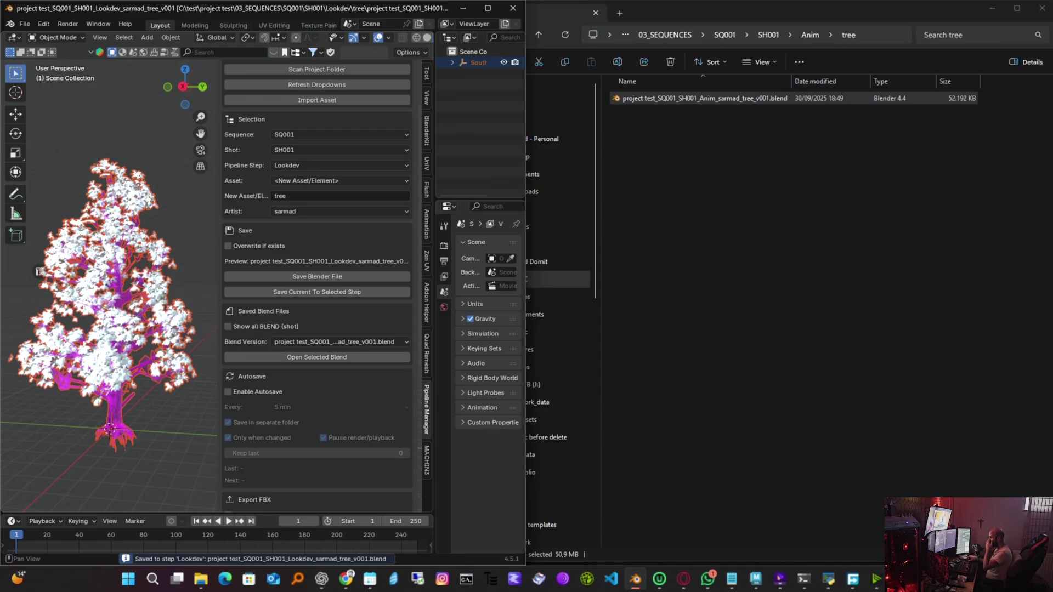
Step: Open the tree folder under SH001\Lookdev in File Explorer to check the saved Blender file
click(811, 35)
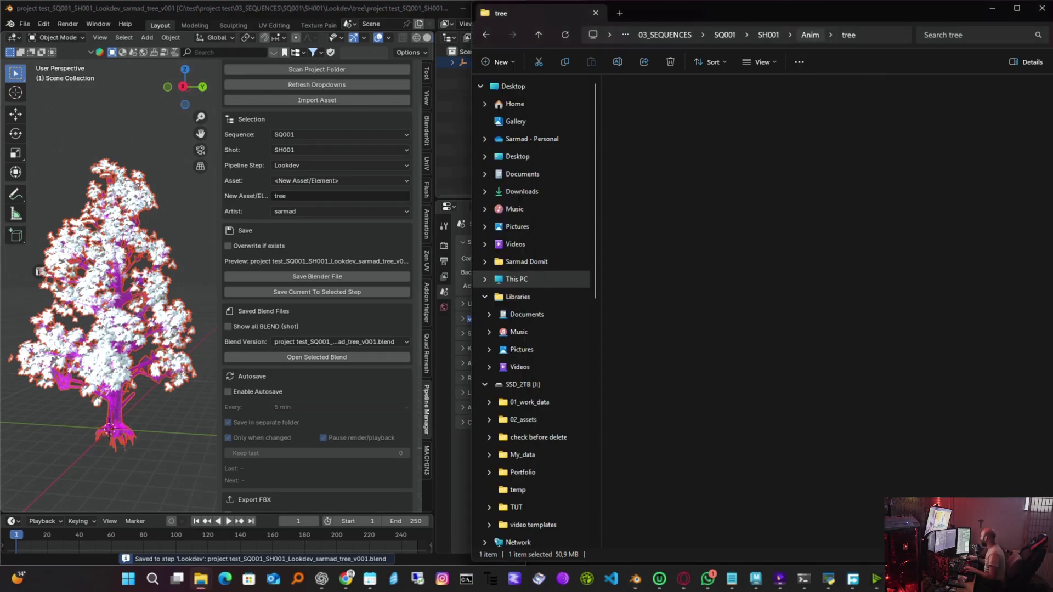
click(768, 35)
key(alt+Up)
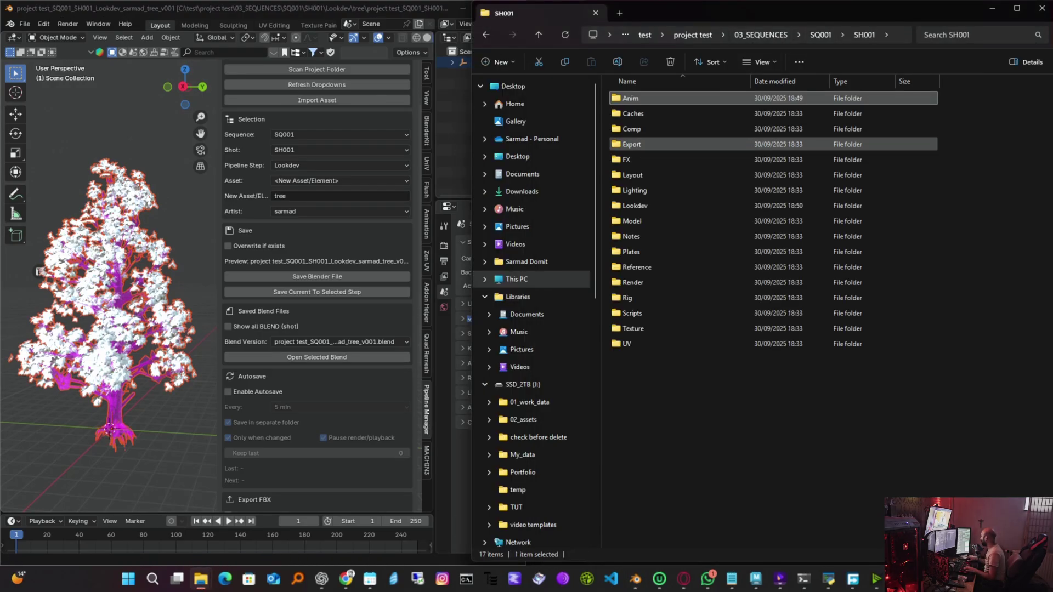
click(635, 205)
key(Return)
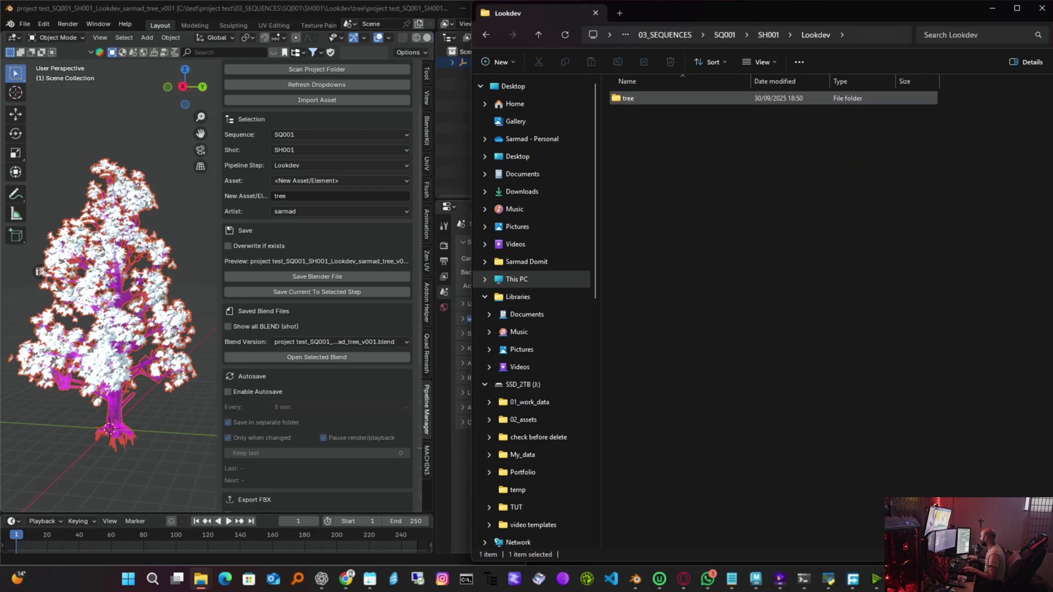
key(Return)
Step: Enable the Pipeline Manager's autosave and set its interval to 1 min
scroll(317, 285, down, 2)
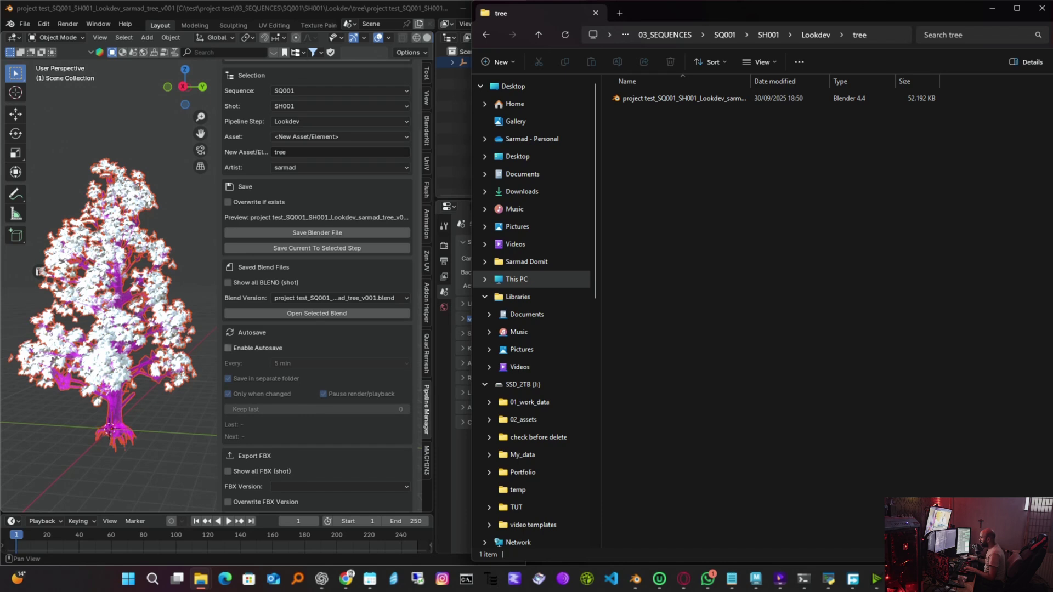
scroll(252, 313, down, 3)
click(241, 282)
click(228, 282)
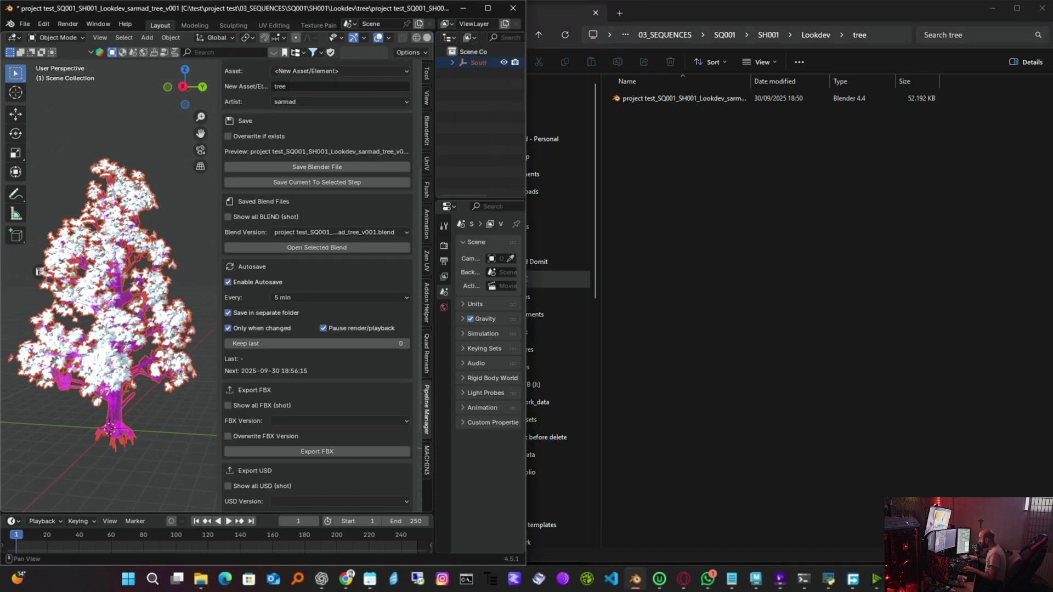
click(329, 297)
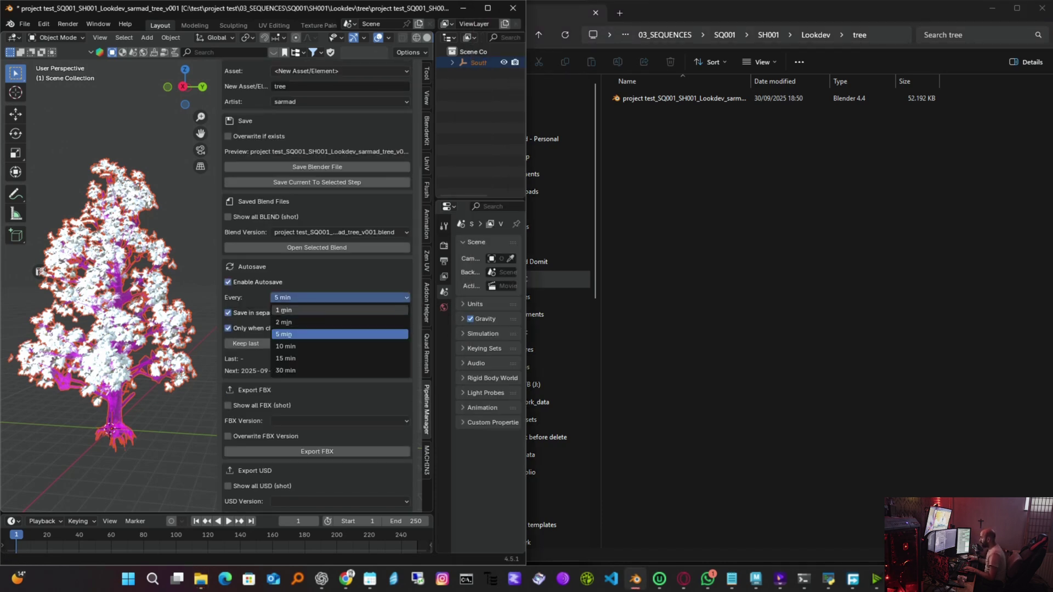
click(286, 310)
click(291, 297)
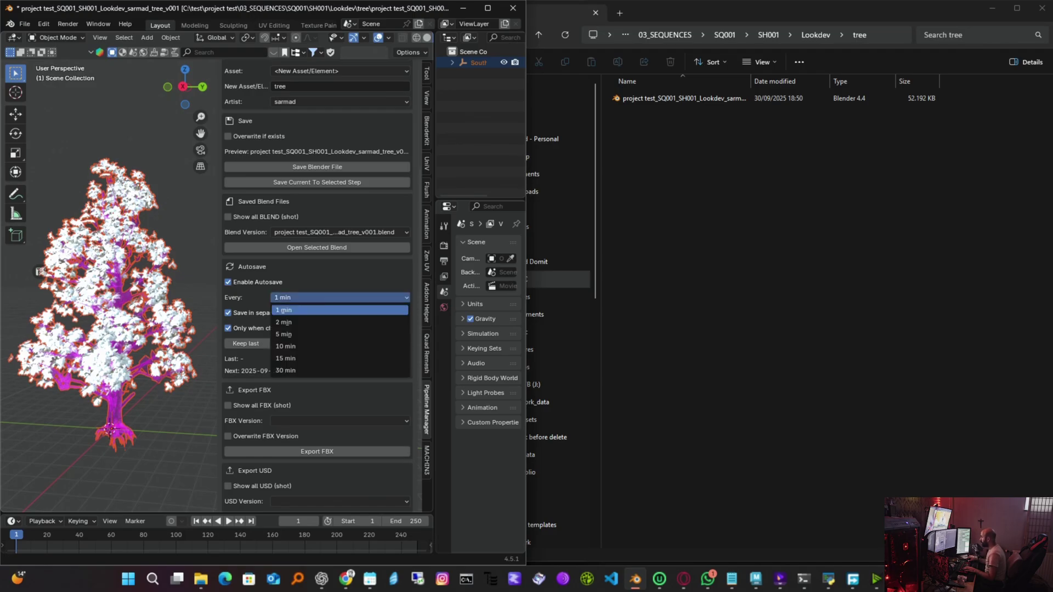
click(282, 310)
scroll(285, 310, down, 3)
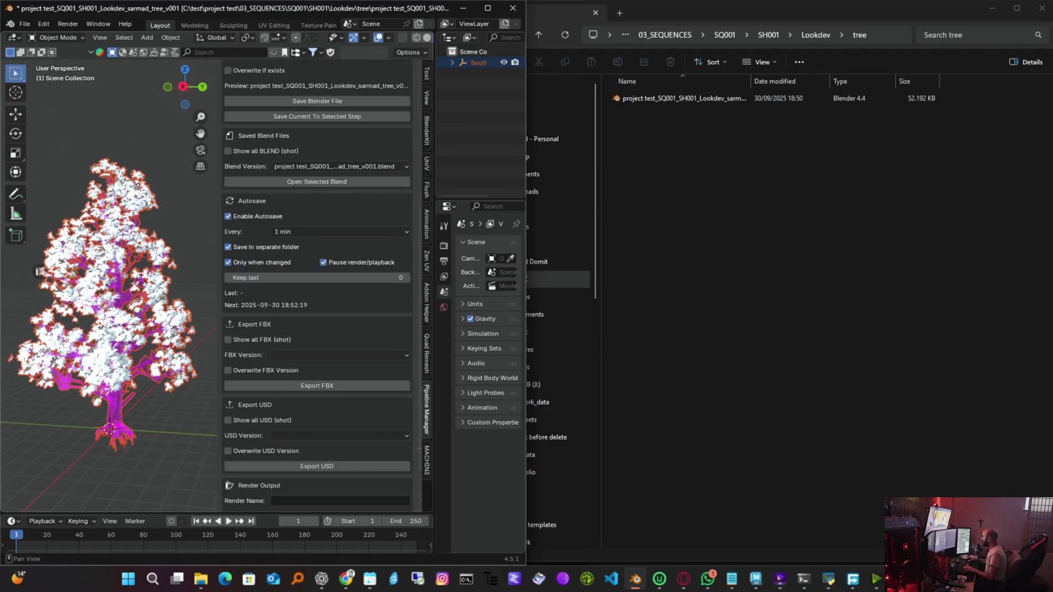
click(257, 340)
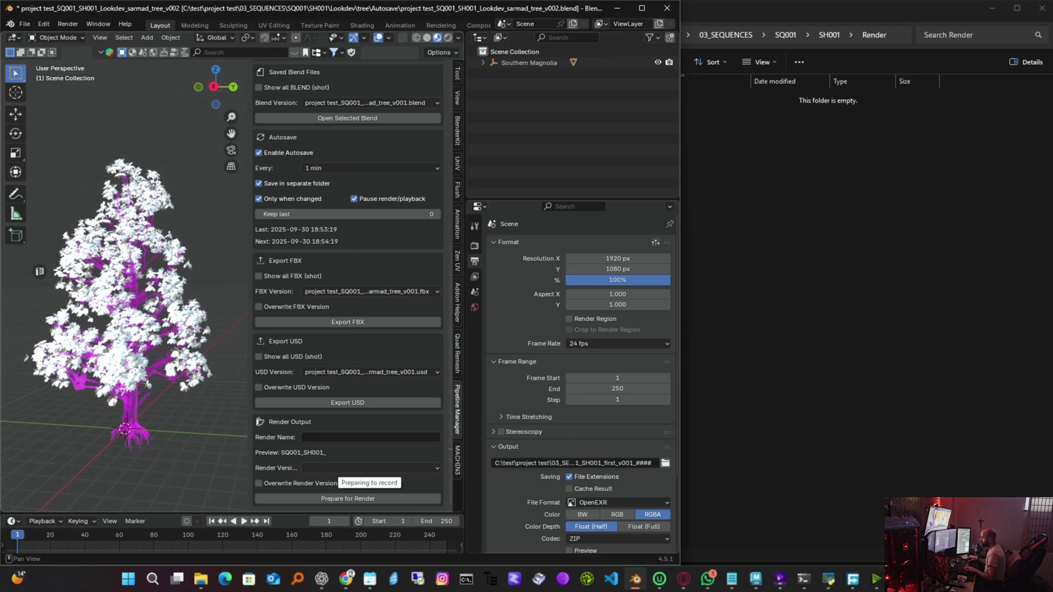
Step: Prepare the SQ001, SH001 render output with the name first and set the output file format to OpenEXR MultiLayer
click(362, 438)
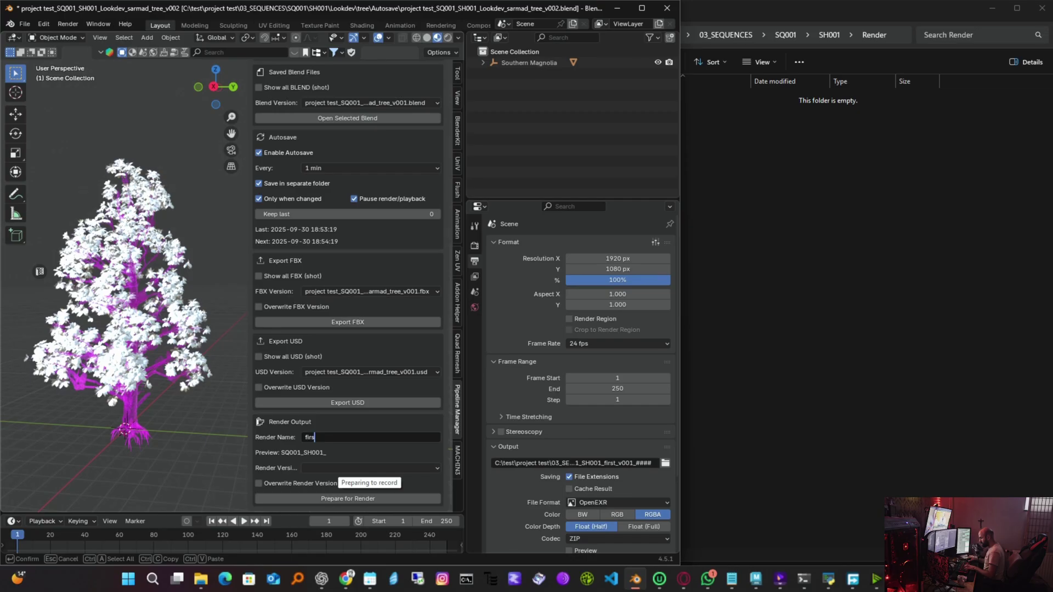
text(first)
key(Return)
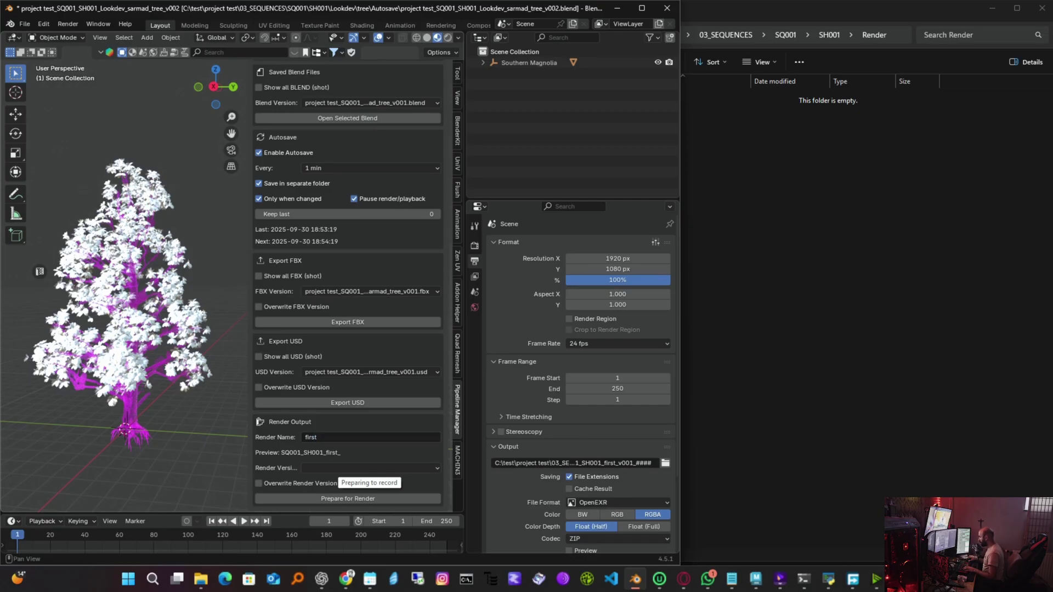
click(335, 499)
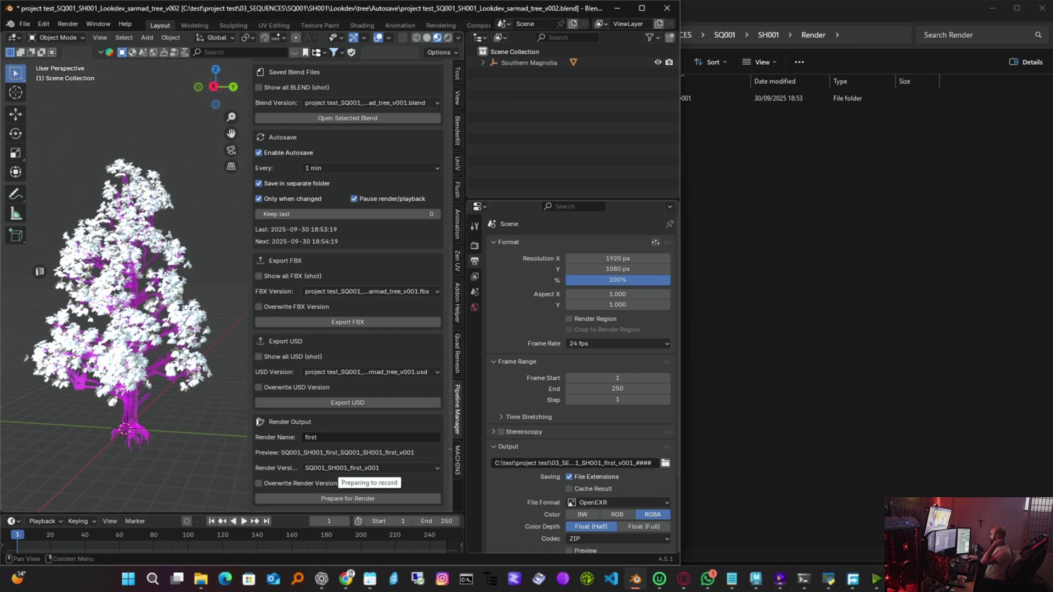
click(593, 502)
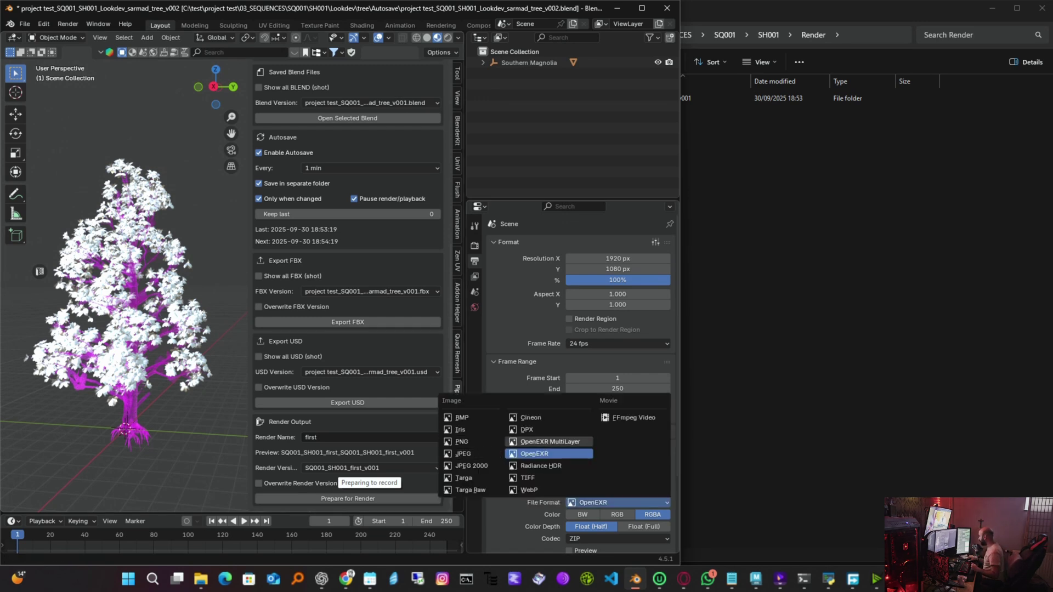
click(550, 441)
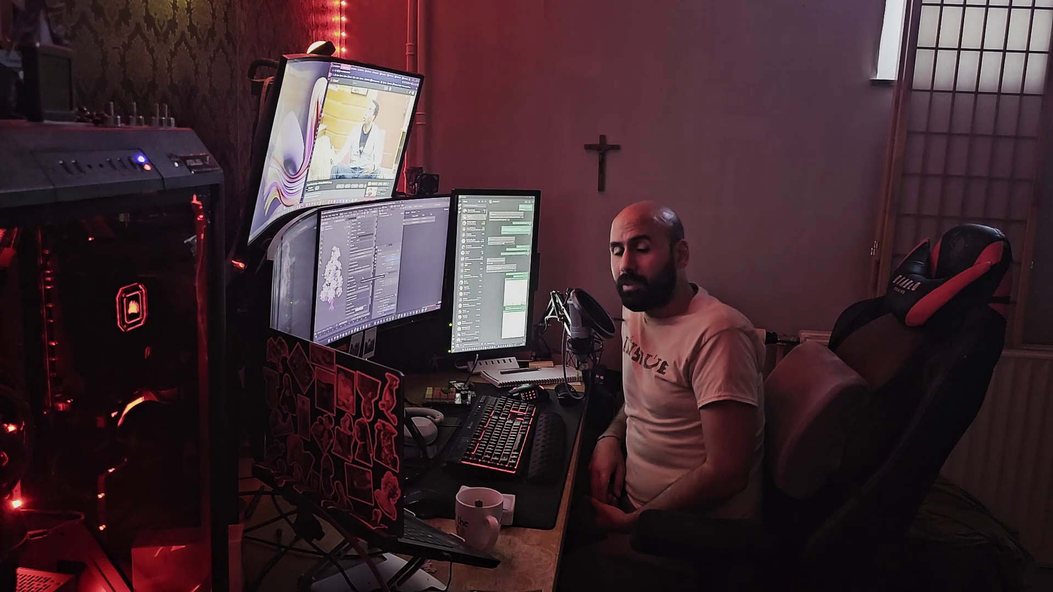